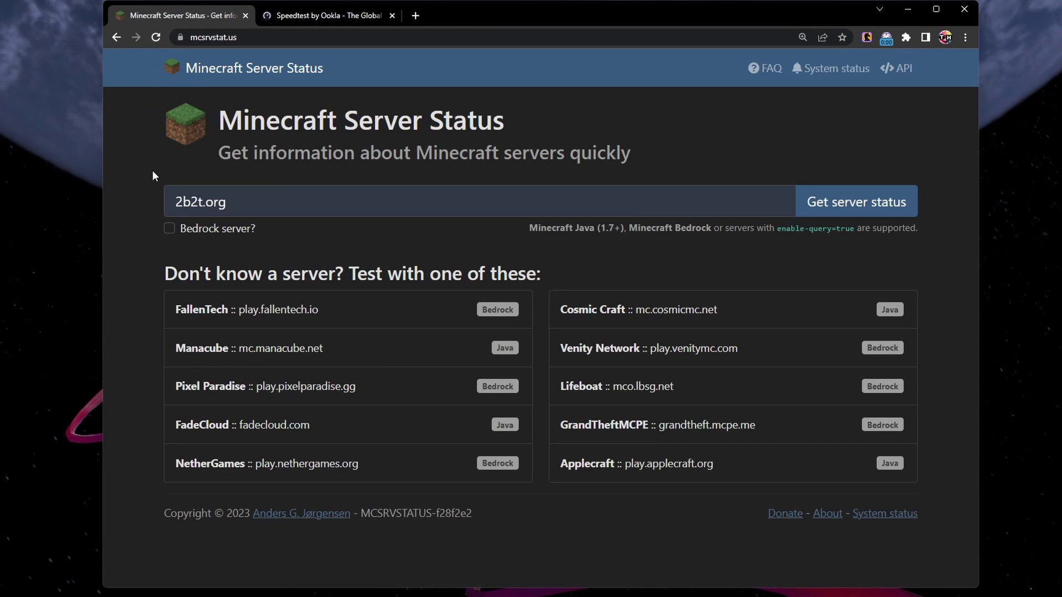
Look up 2b2t.org and expand its debug info: port 25565, protocol 762, ping yes, query failed.
{"action": "triple_click", "coordinate": [202, 202]}
{"action": "left_click_drag", "start_coordinate": [201, 202], "coordinate": [147, 201]}
{"action": "left_click", "coordinate": [896, 203]}
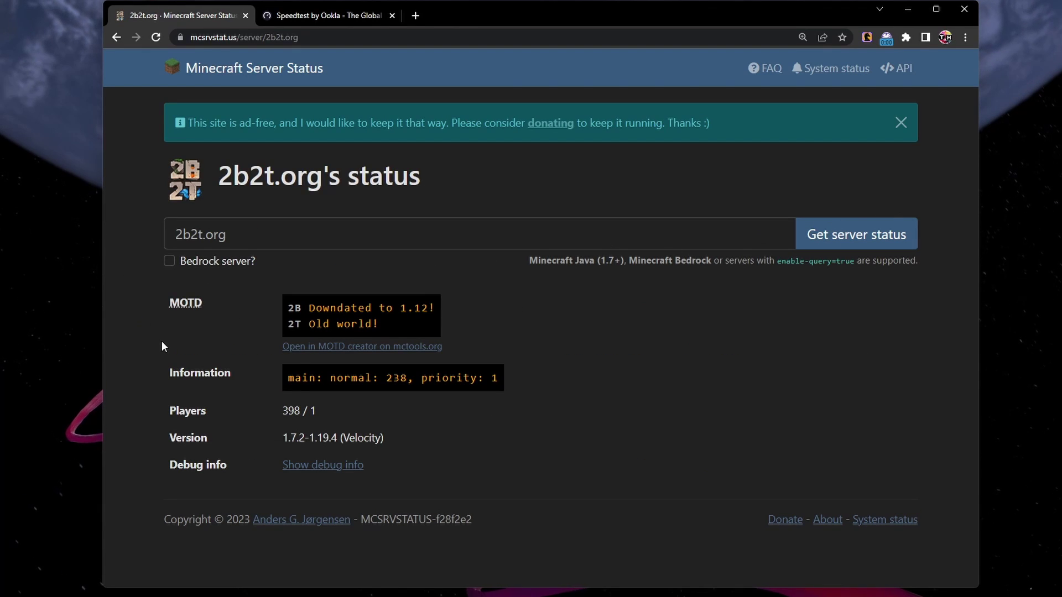
{"action": "left_click", "coordinate": [321, 465]}
{"action": "middle_click", "coordinate": [111, 367]}
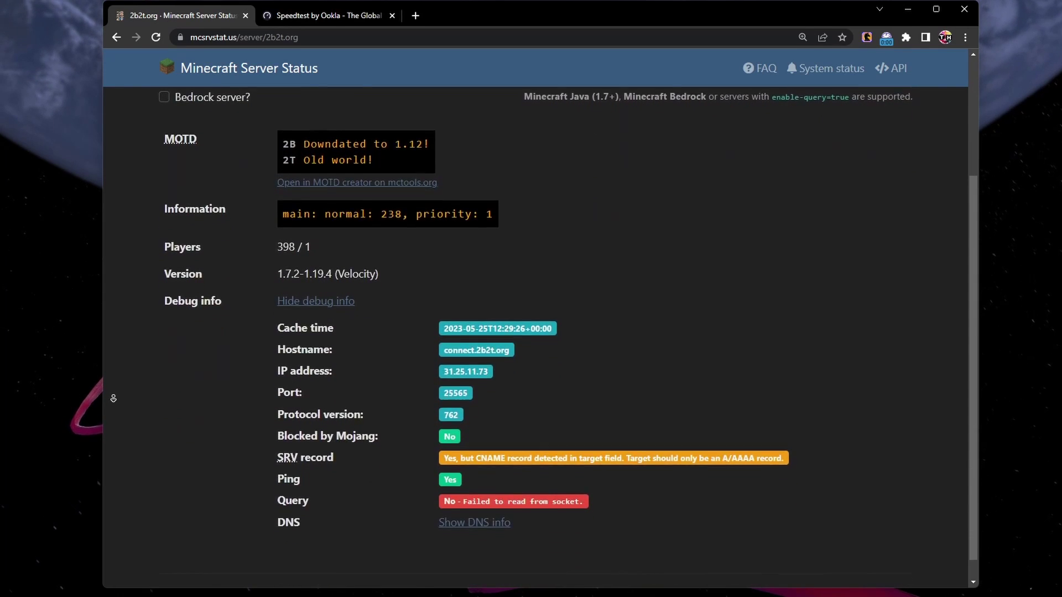
{"action": "middle_click", "coordinate": [113, 395]}
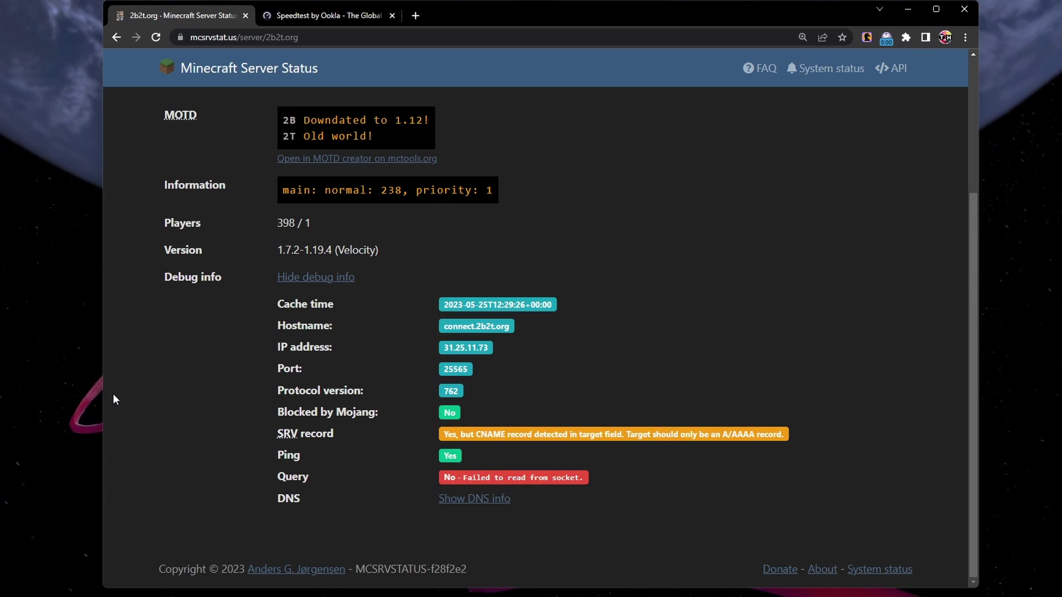
Start a Speedtest by Ookla connection test against the Luxembourg server.
{"action": "left_click", "coordinate": [326, 16]}
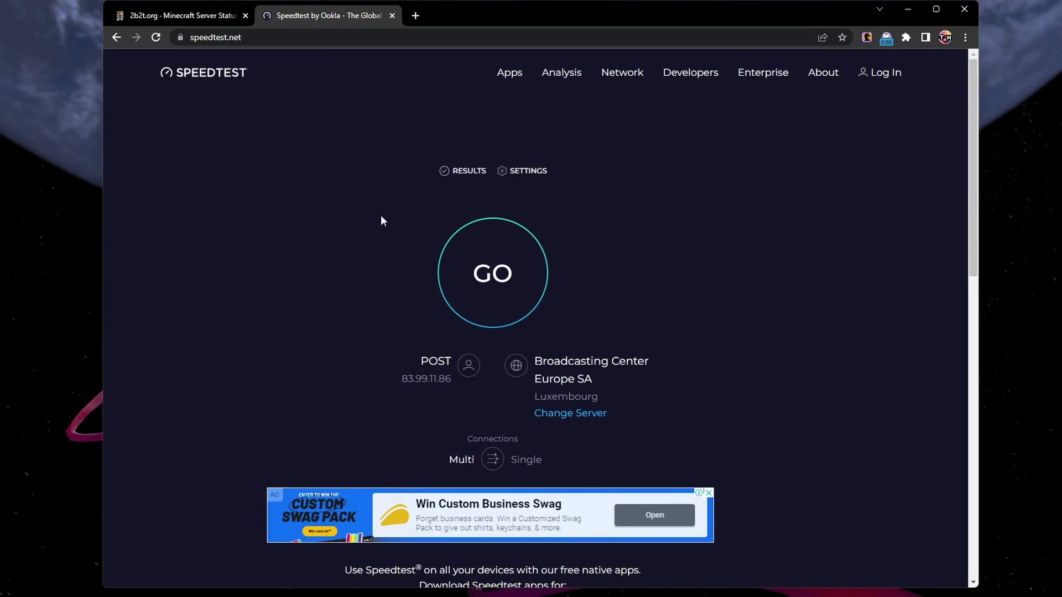
{"action": "key", "text": "Return"}
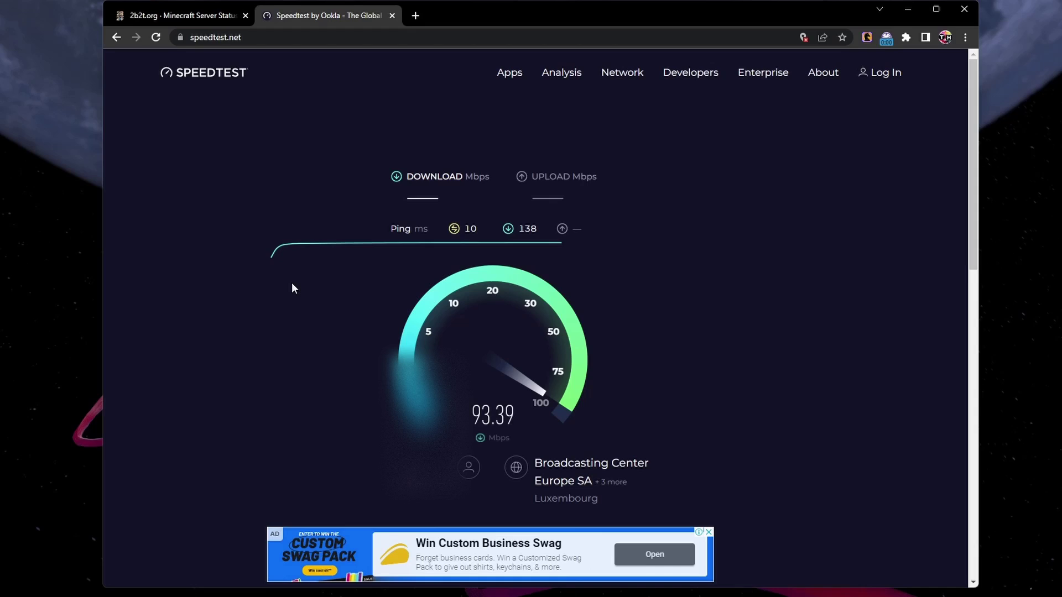
Close the speed test and open the VPN page under Settings' Network & internet.
{"action": "left_click", "coordinate": [392, 16]}
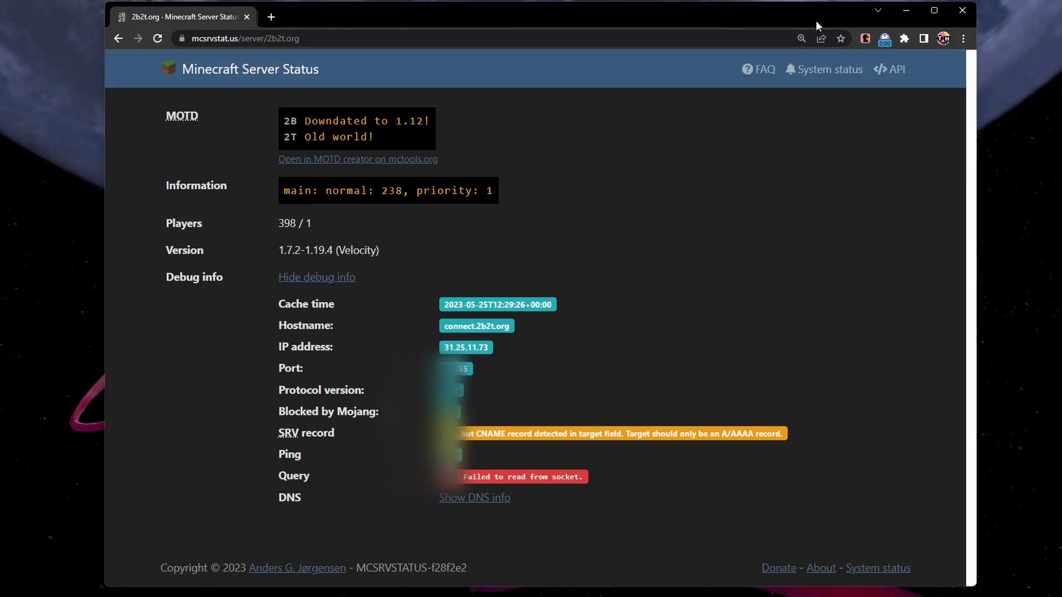
{"action": "left_click", "coordinate": [907, 15]}
{"action": "key", "text": "super"}
{"action": "type", "text": "settings"}
{"action": "key", "text": "Return"}
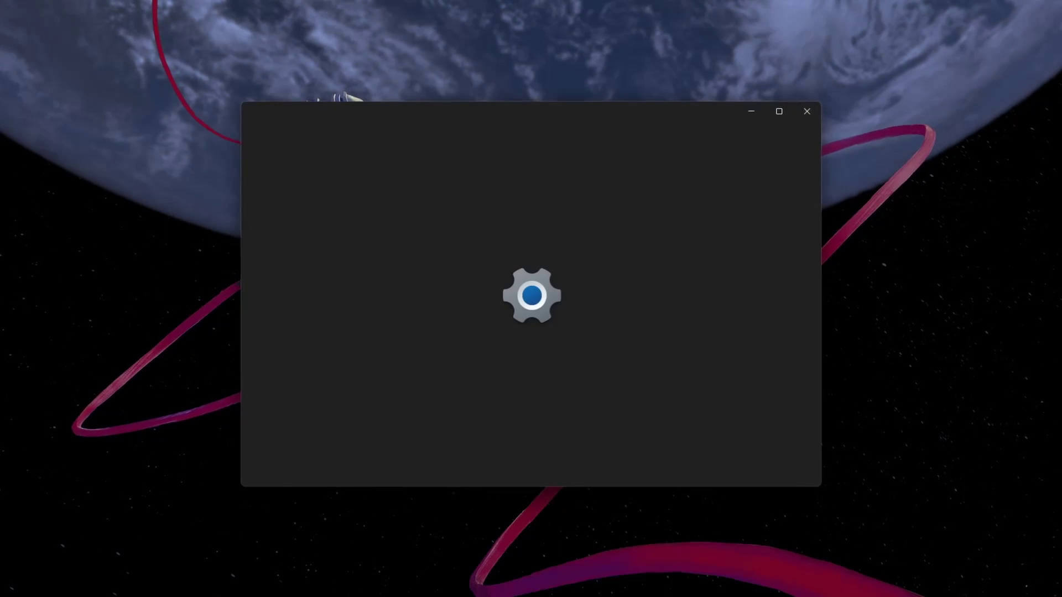
{"action": "left_click", "coordinate": [275, 285]}
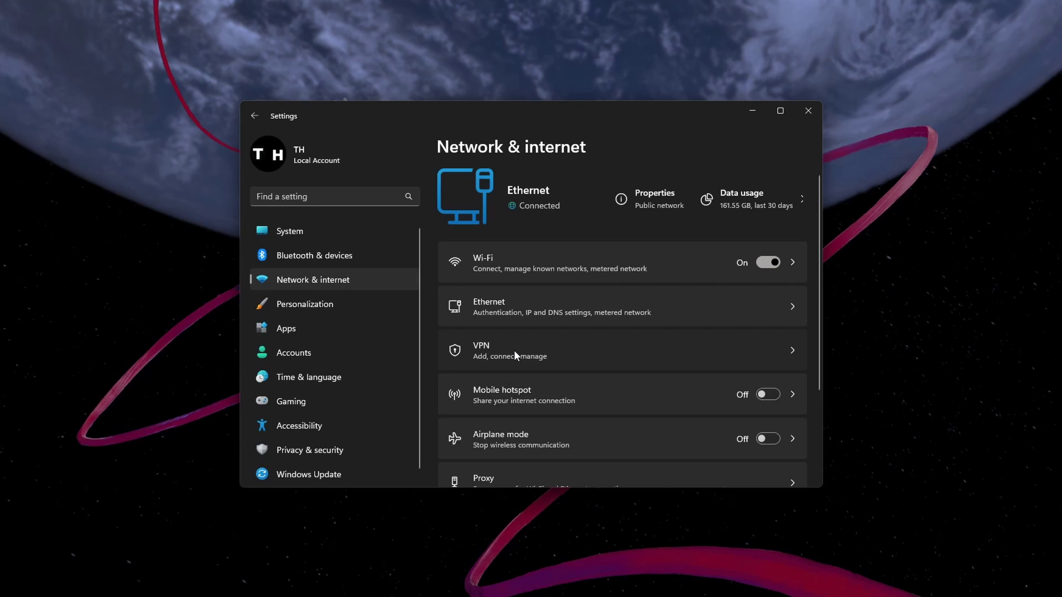
{"action": "left_click", "coordinate": [513, 350]}
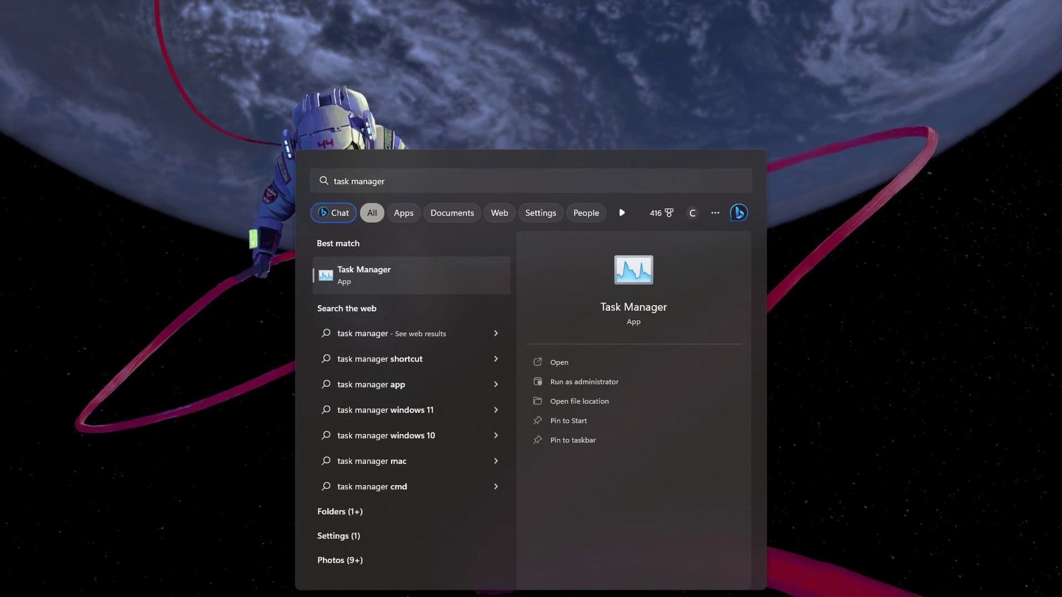
Show Task Manager's CPU performance page with its extra options menu.
{"action": "key", "text": "Return"}
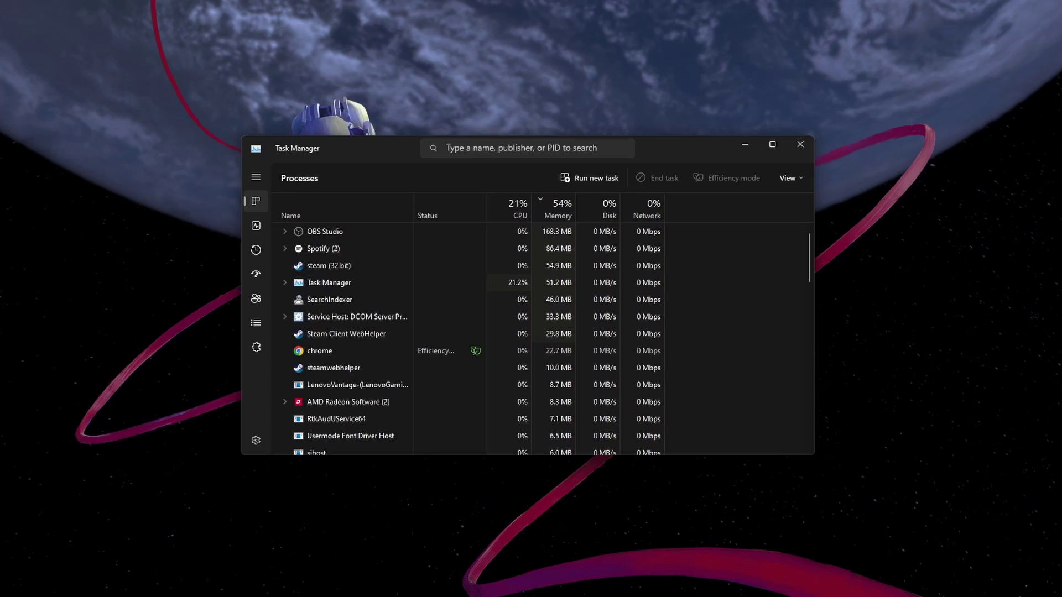
{"action": "left_click", "coordinate": [255, 224]}
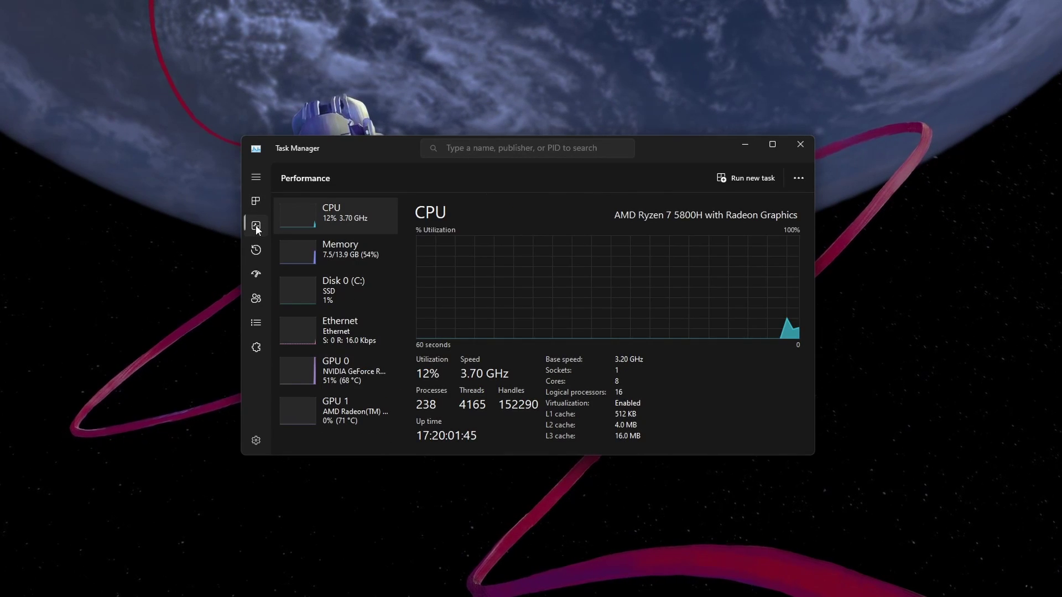
{"action": "left_click", "coordinate": [800, 180]}
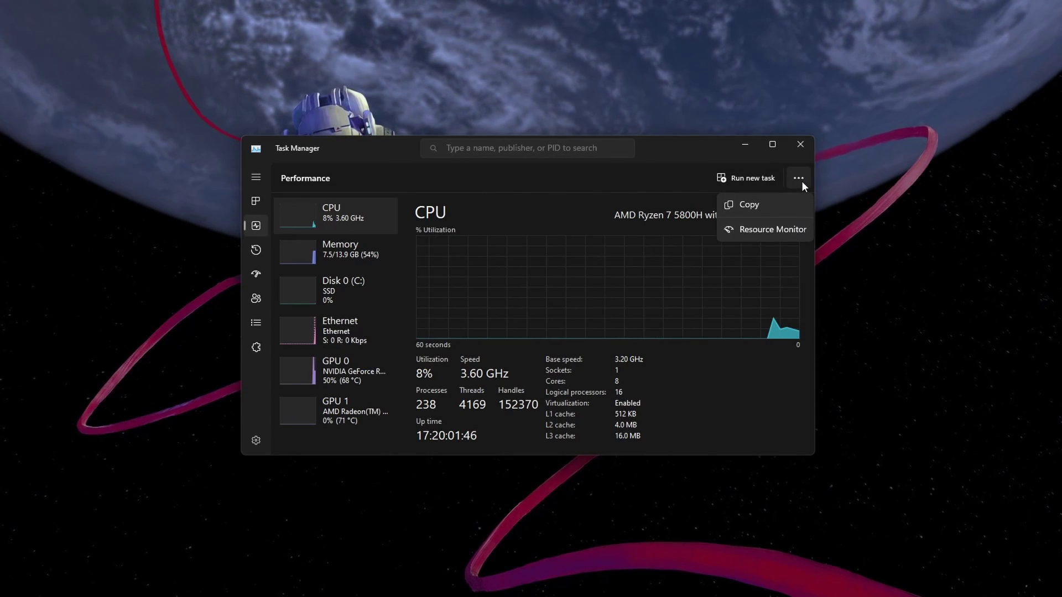
Open Resource Monitor's Network tab and inspect chrome.exe and steam.exe actions without ending them.
{"action": "left_click", "coordinate": [783, 229]}
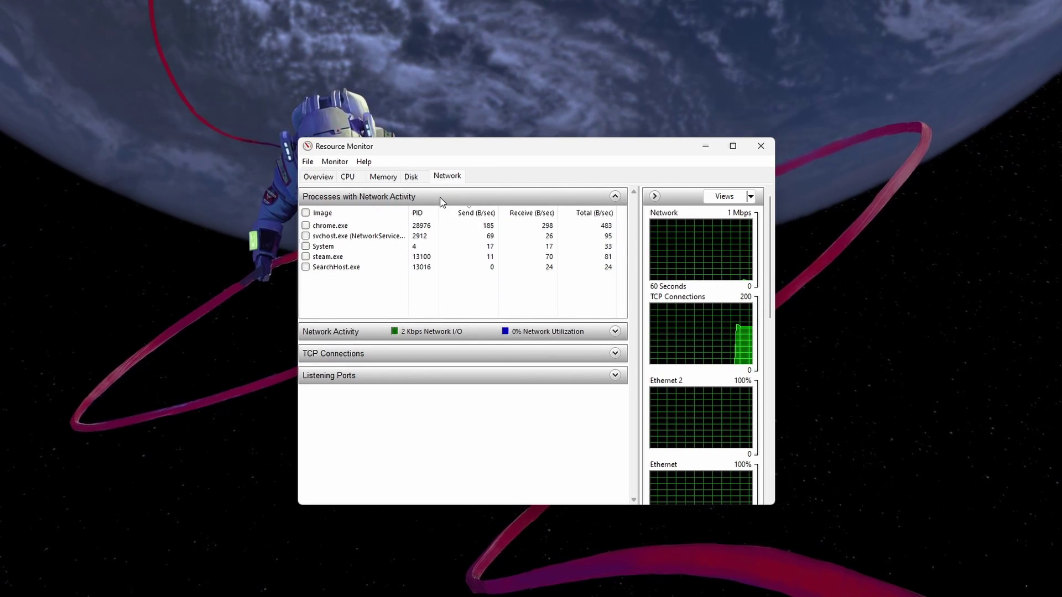
{"action": "right_click", "coordinate": [412, 227]}
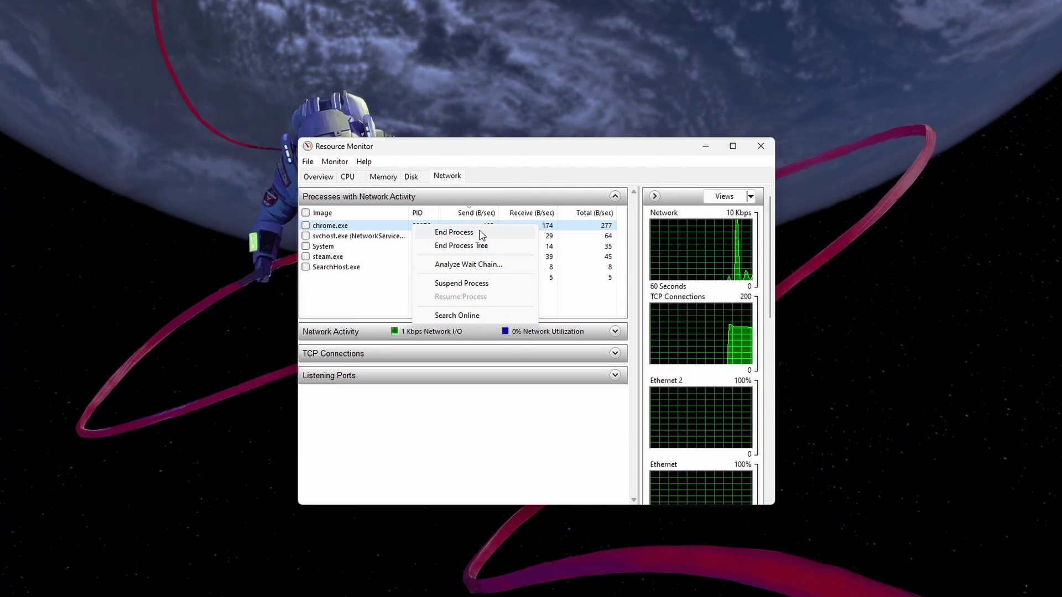
{"action": "left_click", "coordinate": [412, 257]}
{"action": "right_click", "coordinate": [410, 258]}
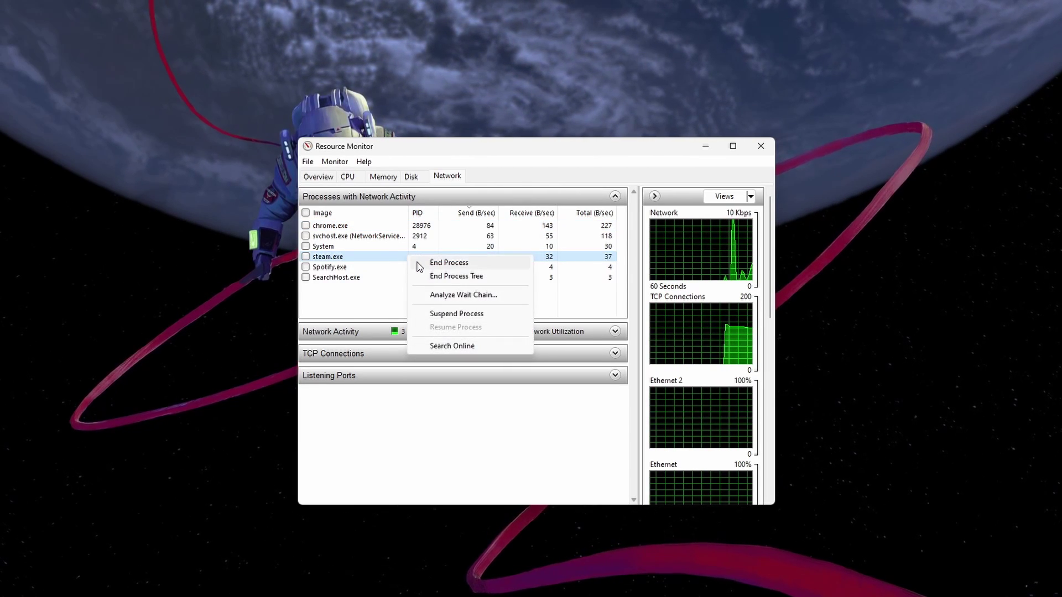
{"action": "left_click", "coordinate": [363, 313]}
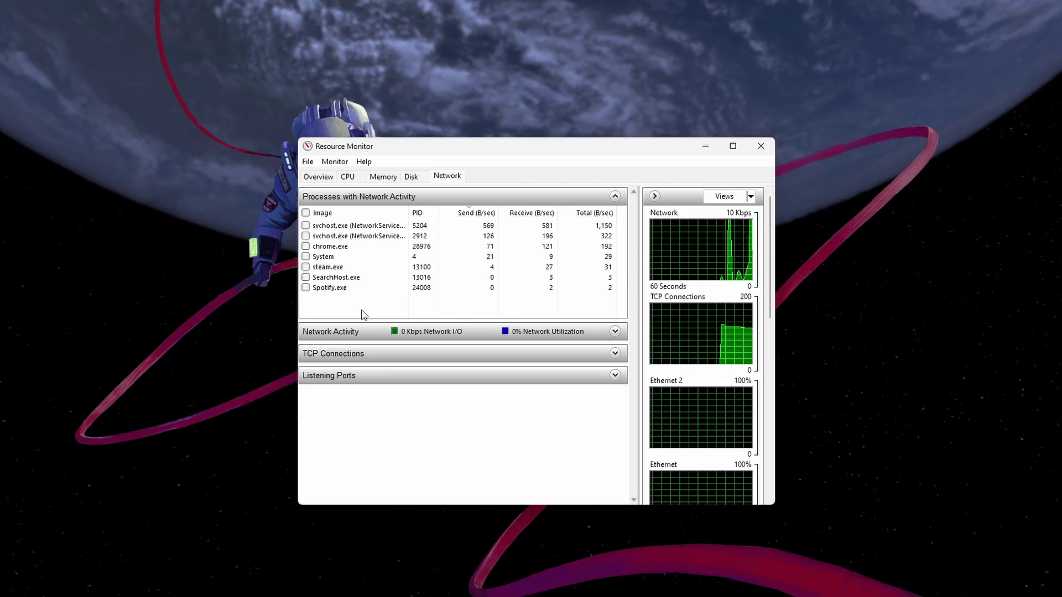
Close Resource Monitor and open Command Prompt centred on screen.
{"action": "left_click", "coordinate": [615, 197]}
{"action": "left_click", "coordinate": [760, 146]}
{"action": "key", "text": "super"}
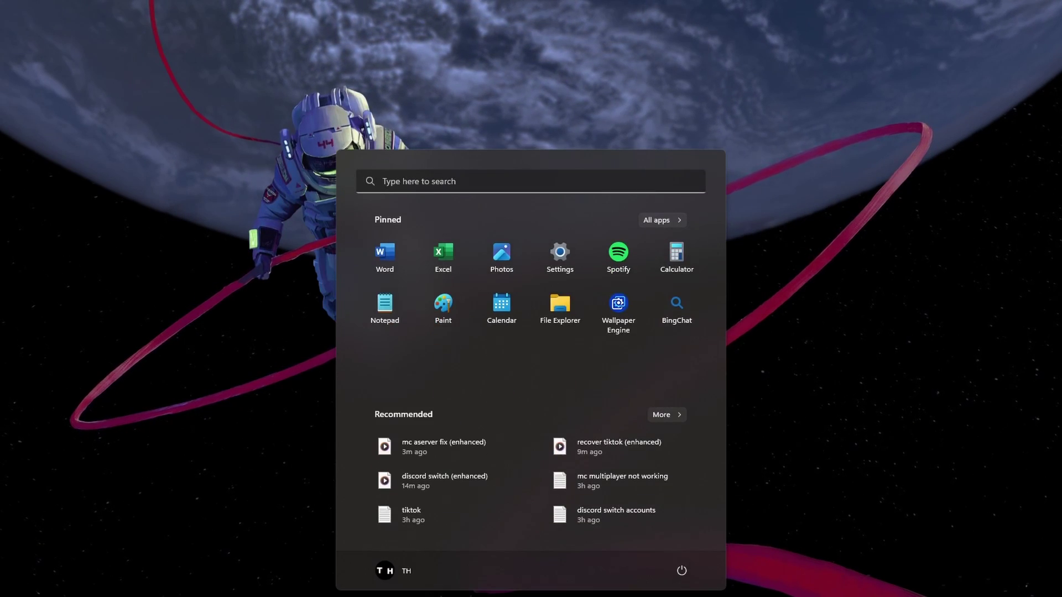
{"action": "type", "text": "cmd"}
{"action": "key", "text": "Return"}
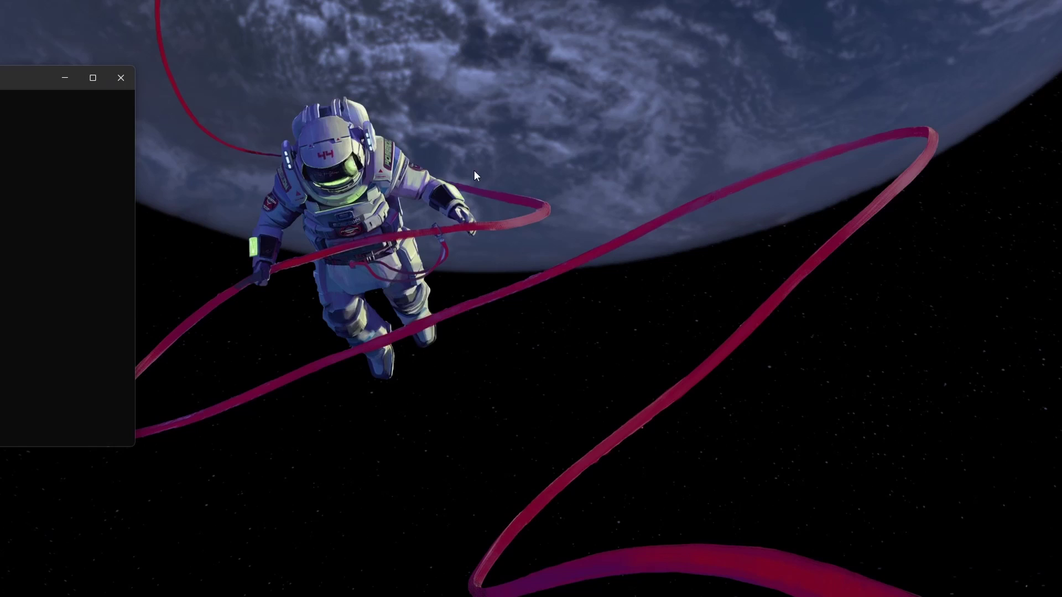
{"action": "left_click_drag", "start_coordinate": [116, 99], "coordinate": [755, 116]}
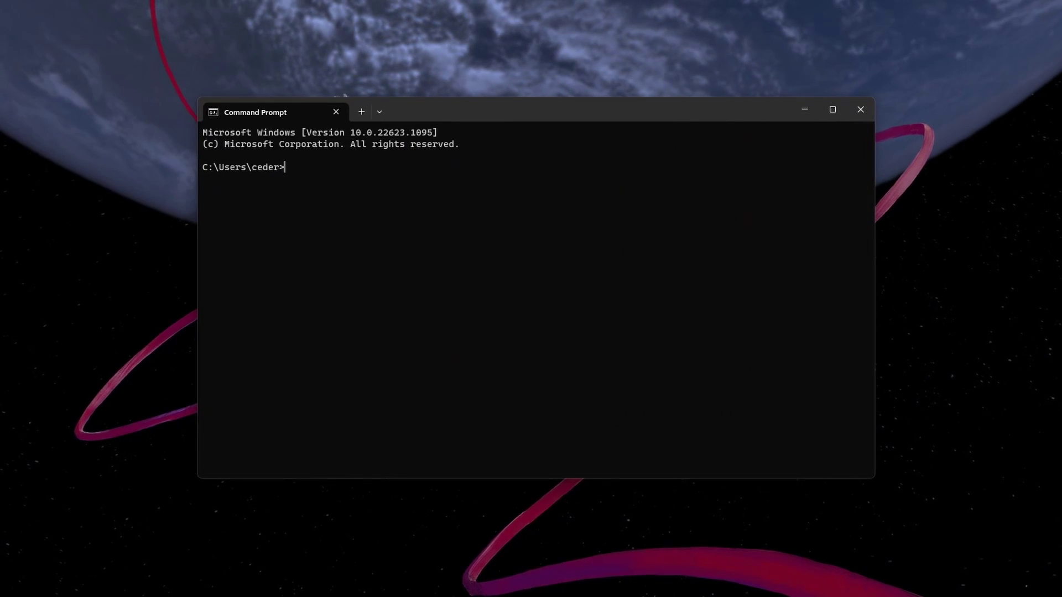
Ping google.com: 4 packets received, 0% loss, averaging 12 ms.
{"action": "type", "text": "ping google.com"}
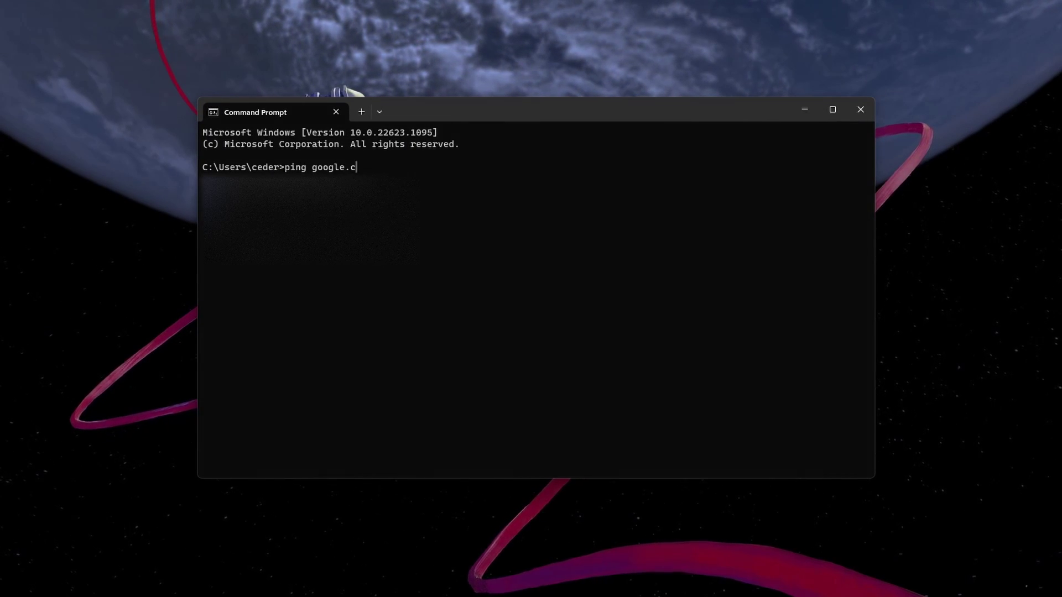
{"action": "key", "text": "Return"}
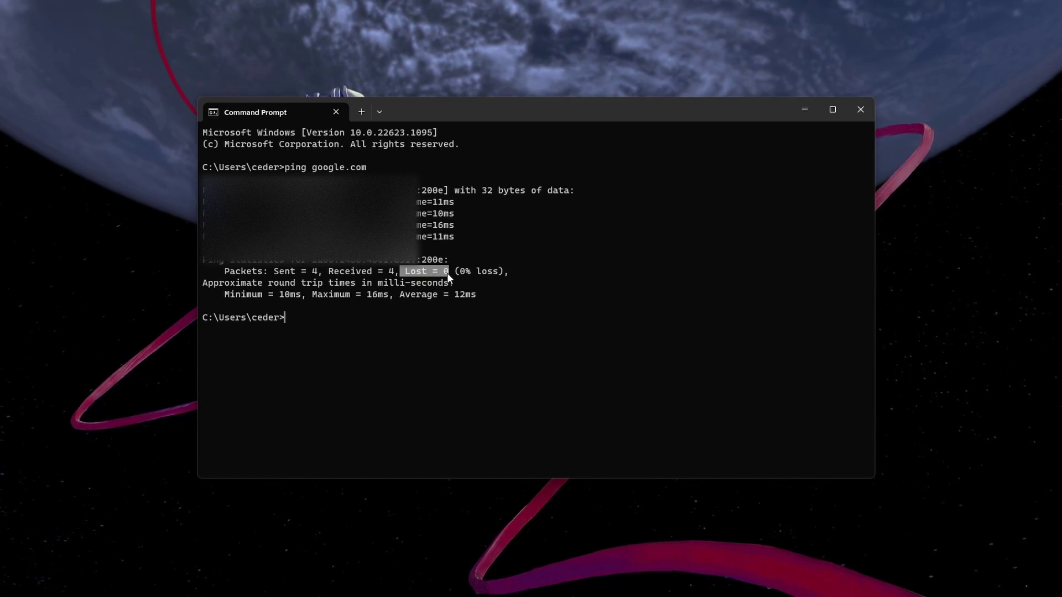
{"action": "left_click", "coordinate": [378, 322]}
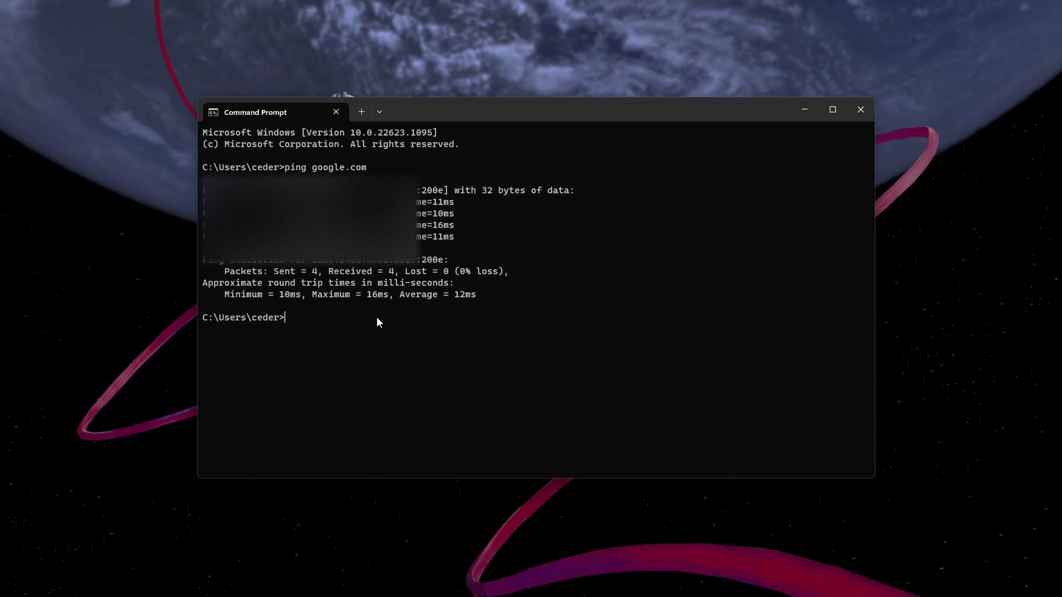
Run ipconfig /flushdns to clear the DNS resolver cache.
{"action": "type", "text": "ipconfig /"}
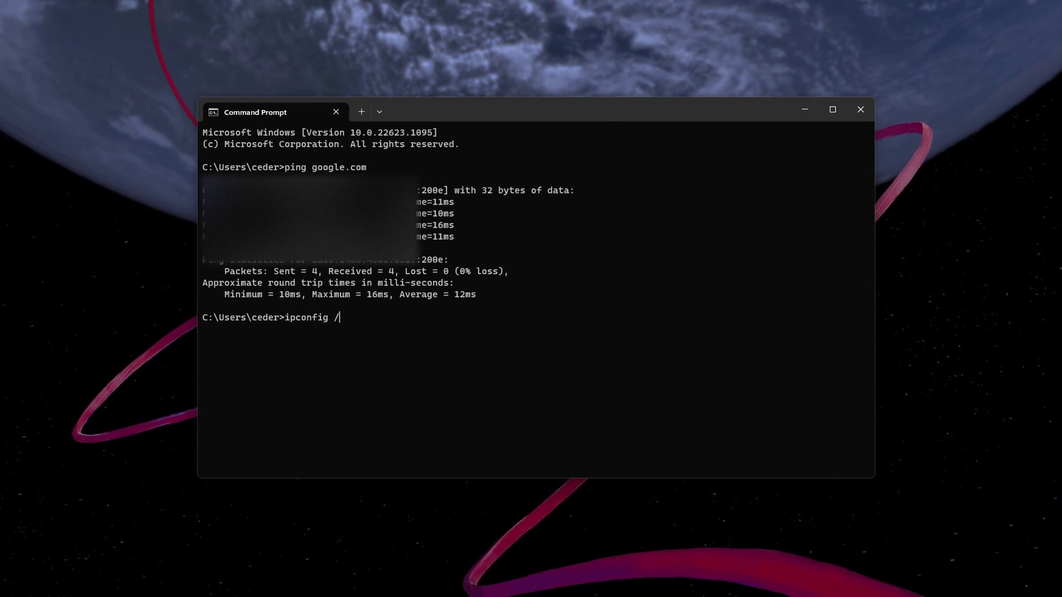
{"action": "type", "text": "flushdns"}
{"action": "key", "text": "Return"}
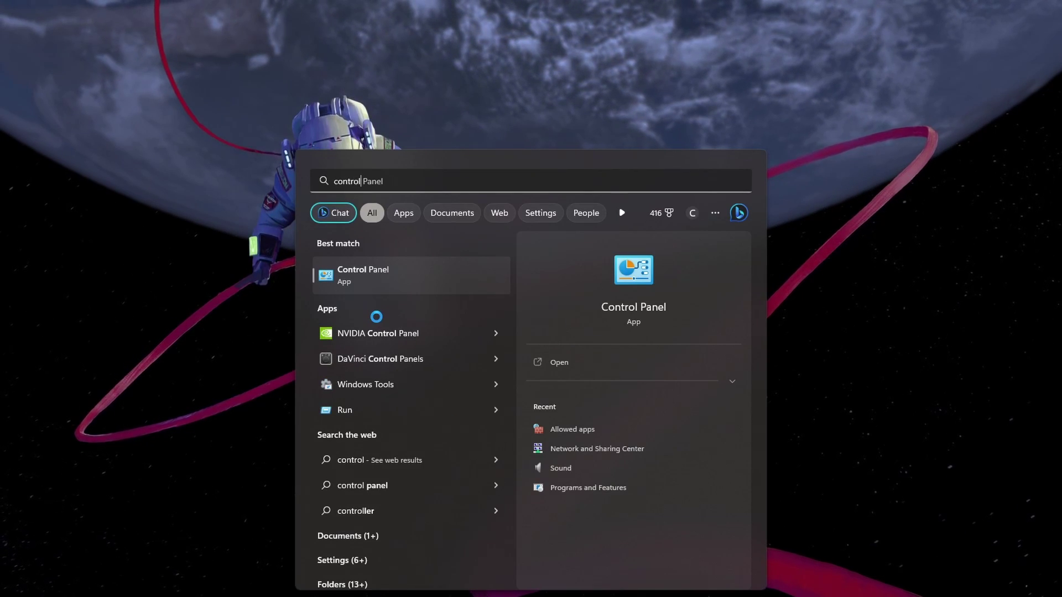
Open Control Panel in Category view and go to Network and Internet > Network and Sharing Center.
{"action": "type", "text": "panel"}
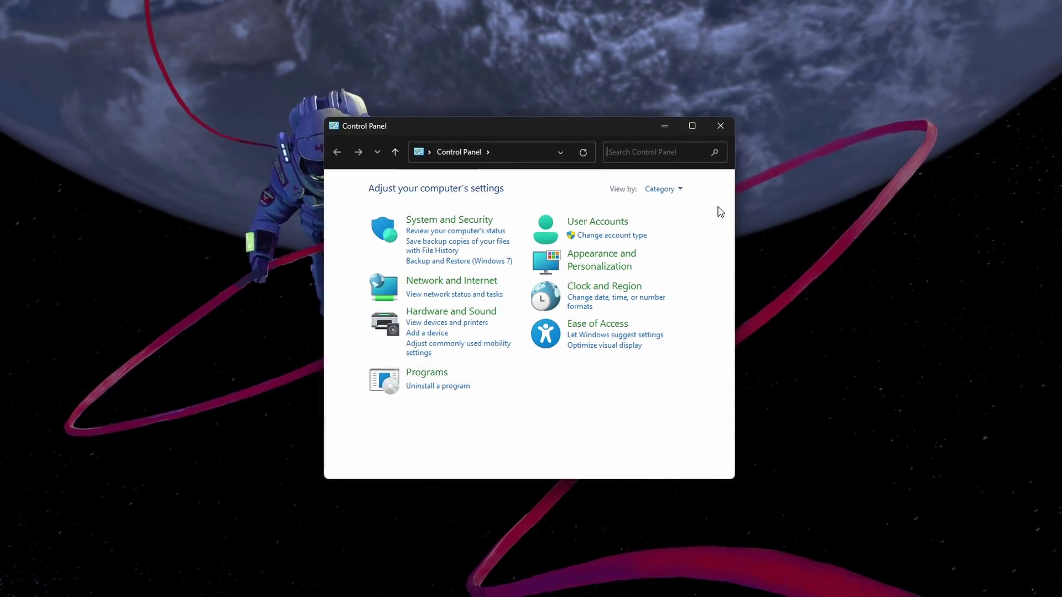
{"action": "left_click", "coordinate": [685, 189]}
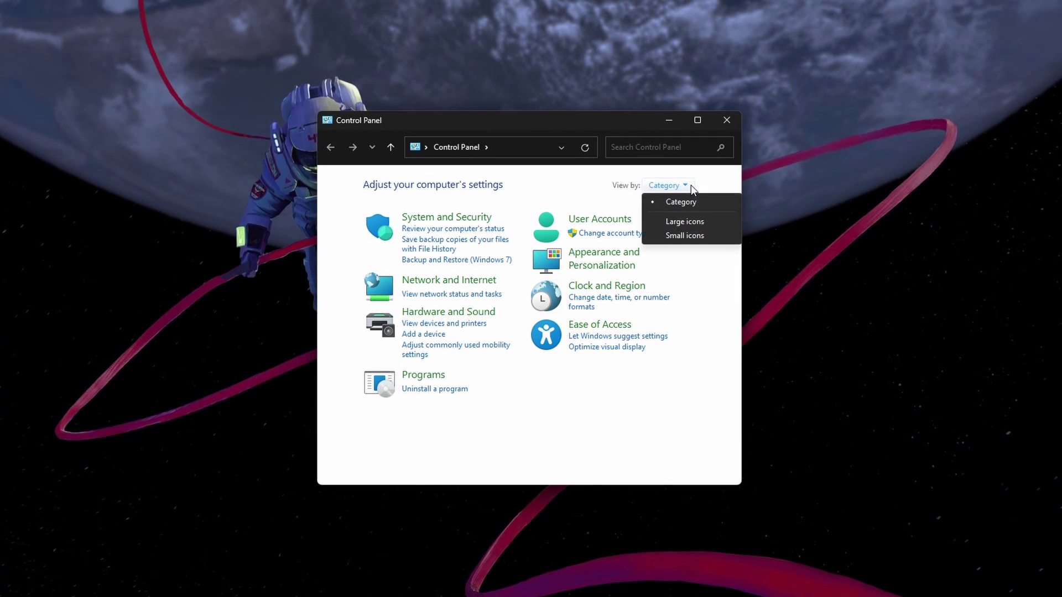
{"action": "left_click", "coordinate": [696, 201]}
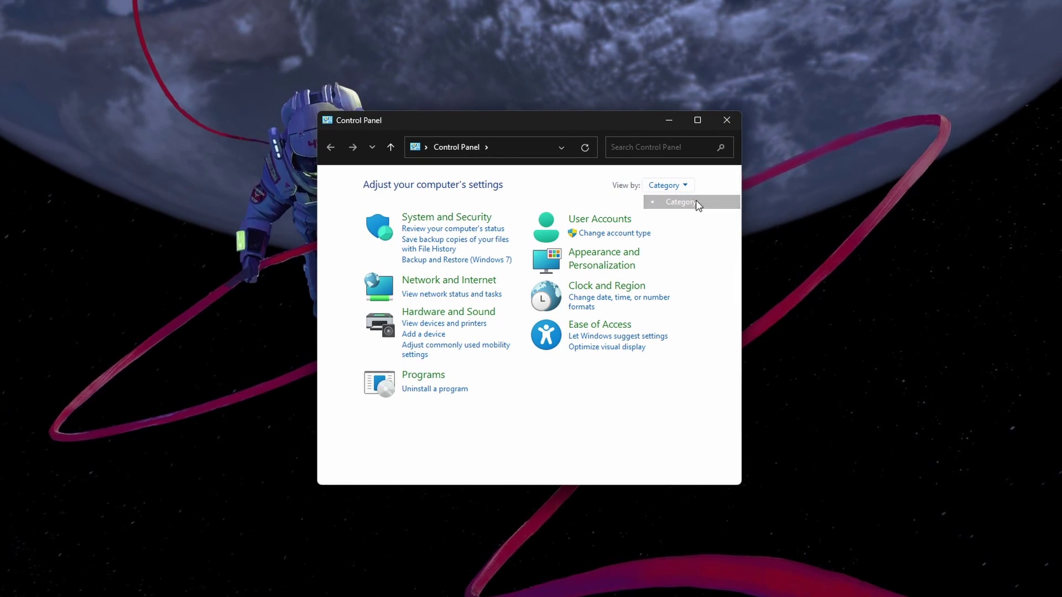
{"action": "left_click", "coordinate": [470, 286]}
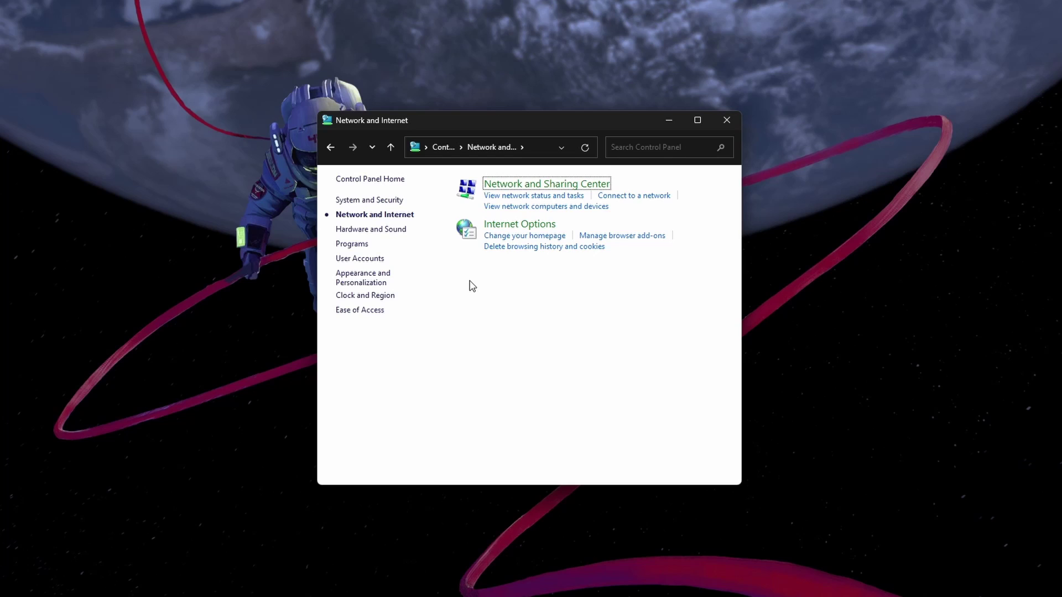
{"action": "left_click", "coordinate": [505, 187]}
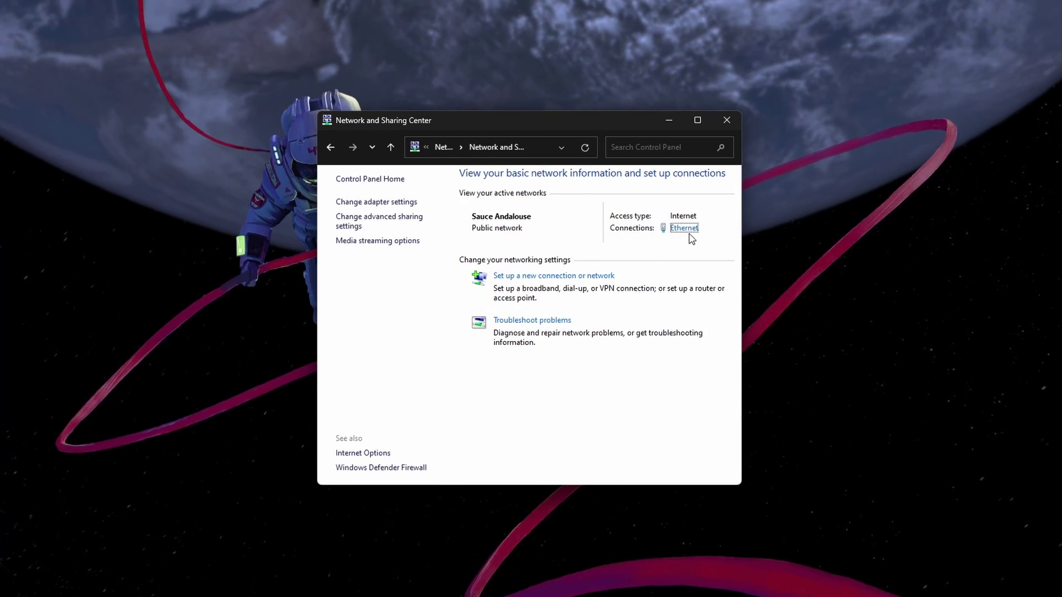
Open the Ethernet status and properties windows and select Internet Protocol Version 4 (TCP/IPv4).
{"action": "left_click", "coordinate": [684, 228]}
{"action": "left_click", "coordinate": [726, 120]}
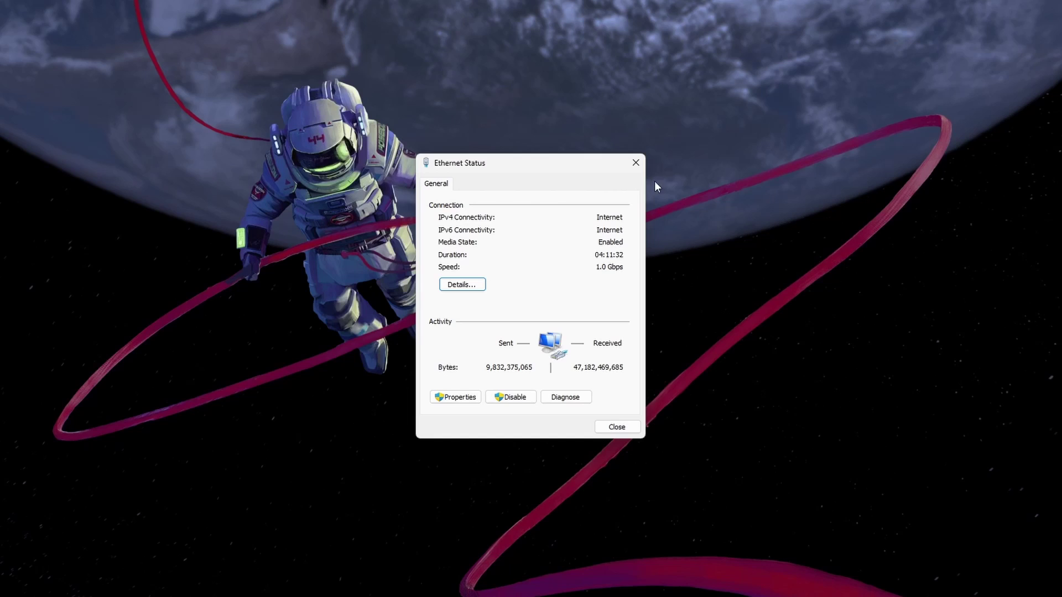
{"action": "left_click_drag", "start_coordinate": [551, 169], "coordinate": [383, 170]}
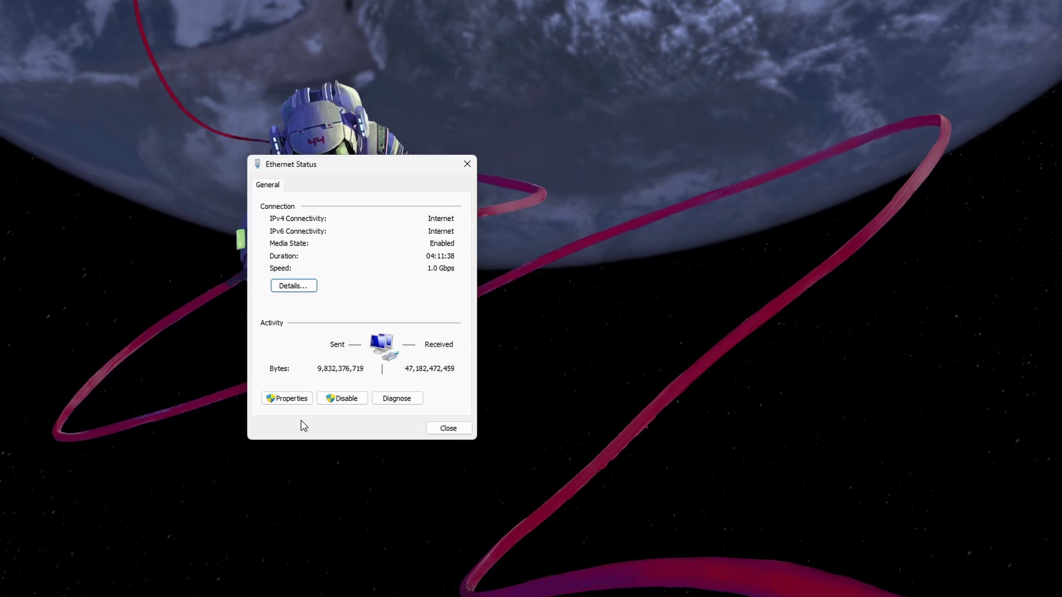
{"action": "left_click", "coordinate": [299, 399]}
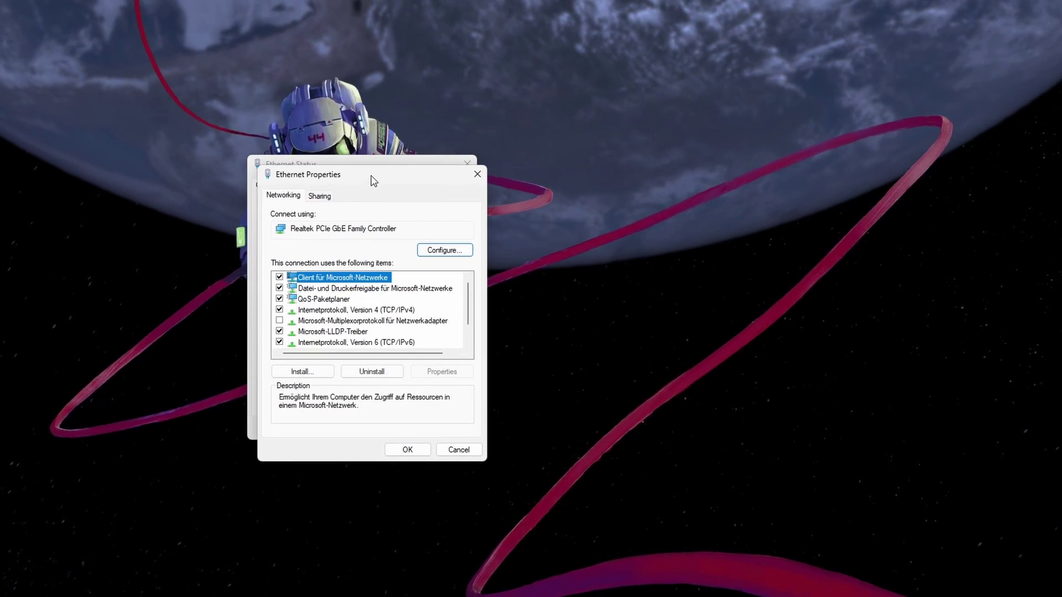
{"action": "left_click_drag", "start_coordinate": [608, 170], "coordinate": [600, 166]}
{"action": "left_click", "coordinate": [561, 300]}
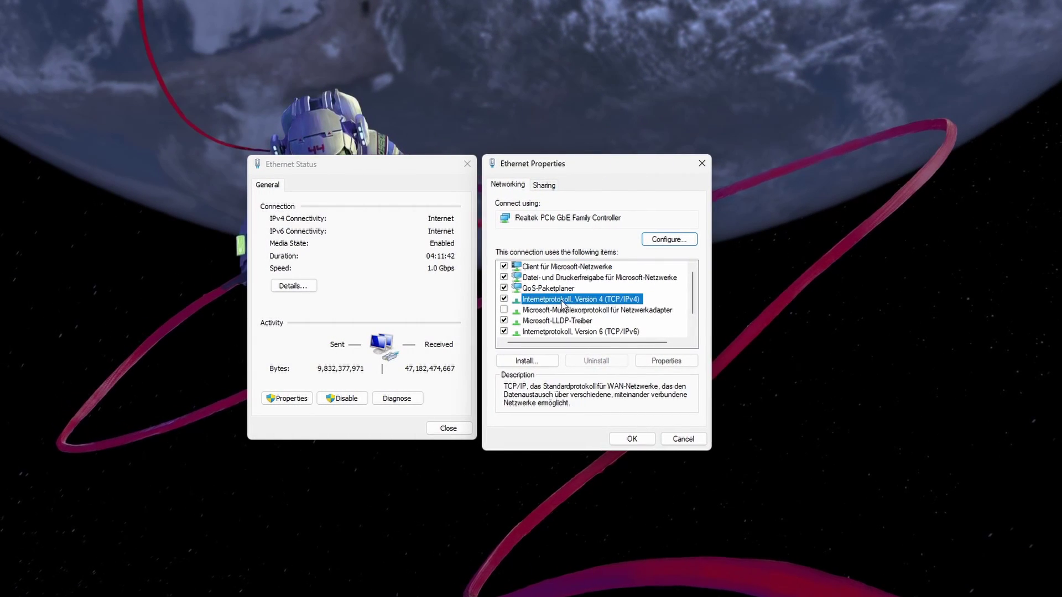
Set the Ethernet IPv4 DNS servers to 8.8.8.8 and 8.8.4.4 and apply.
{"action": "double_click", "coordinate": [539, 303]}
{"action": "left_click_drag", "start_coordinate": [575, 161], "coordinate": [785, 172]}
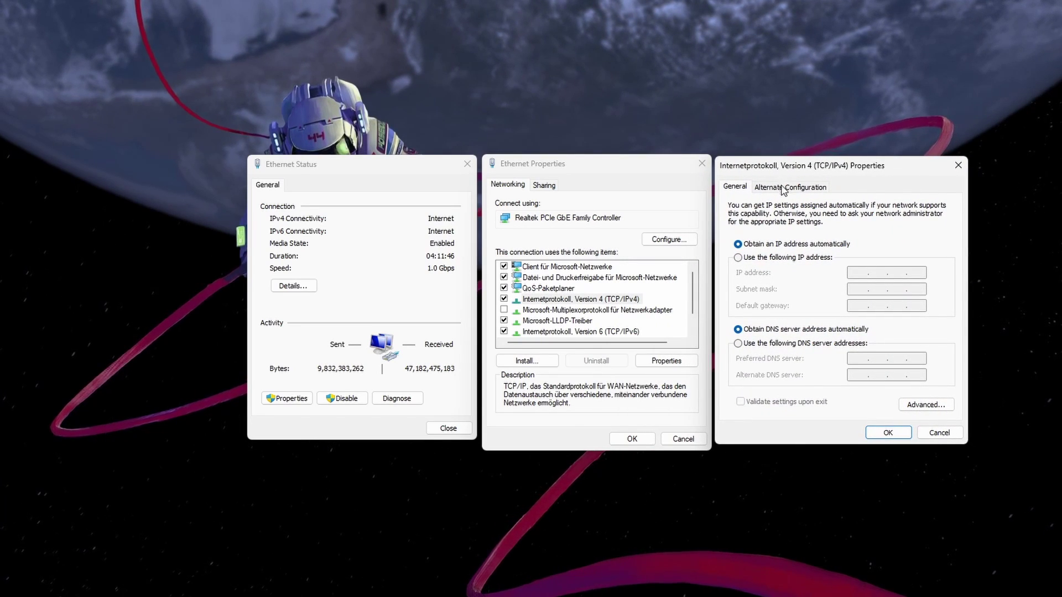
{"action": "left_click", "coordinate": [738, 343]}
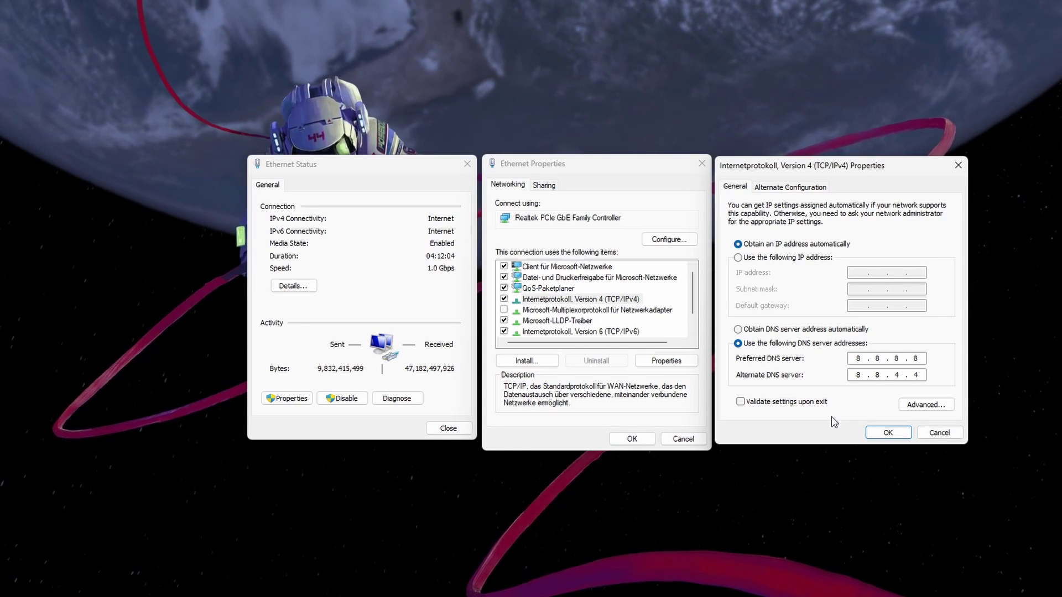
{"action": "left_click", "coordinate": [887, 433]}
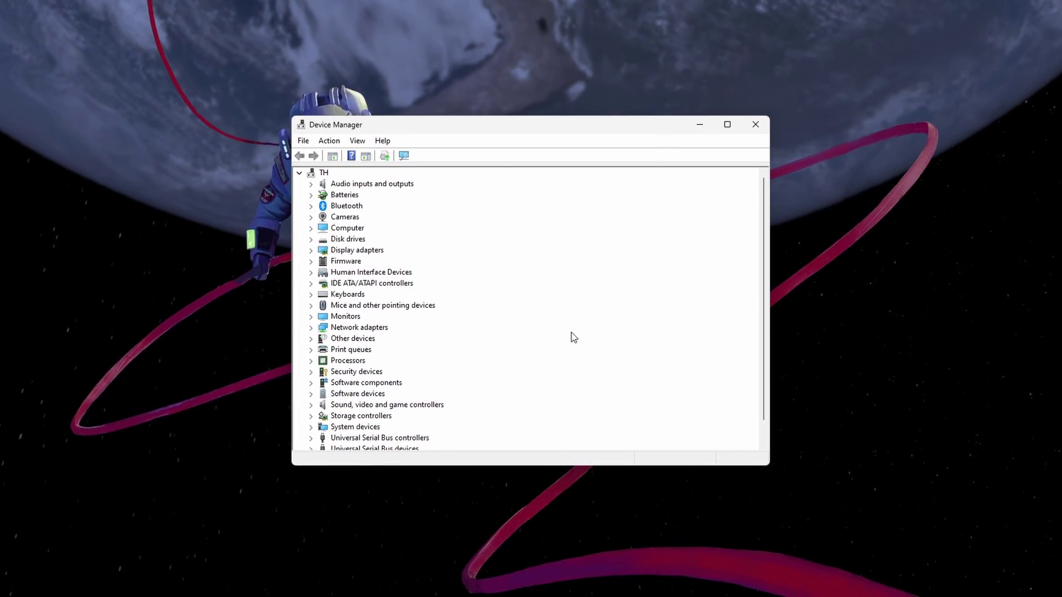
Under Network adapters, start Update driver for the Realtek PCIe GbE Family Controller.
{"action": "left_click", "coordinate": [311, 328]}
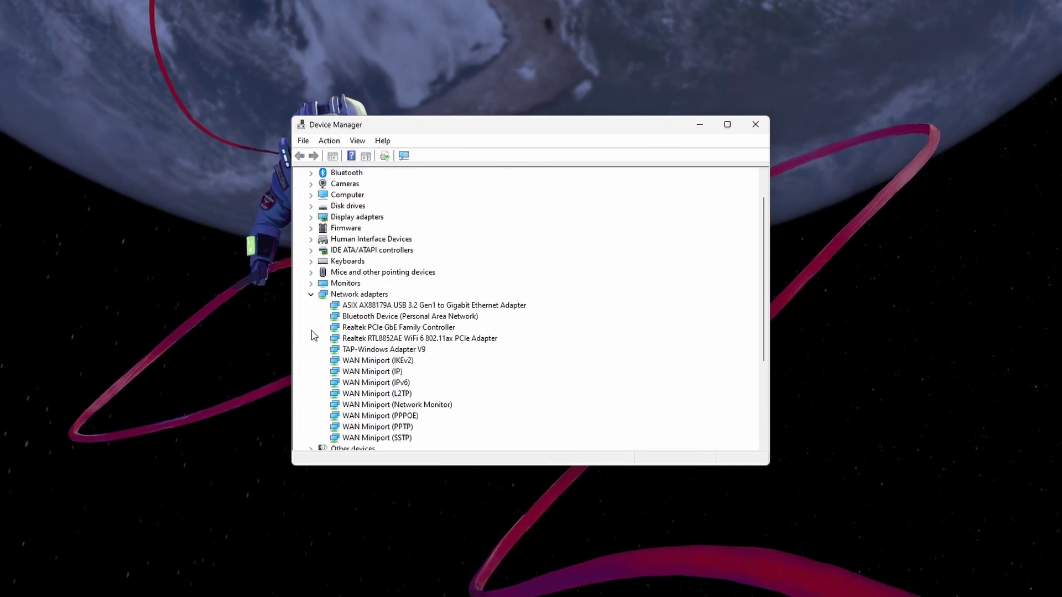
{"action": "left_click", "coordinate": [333, 295]}
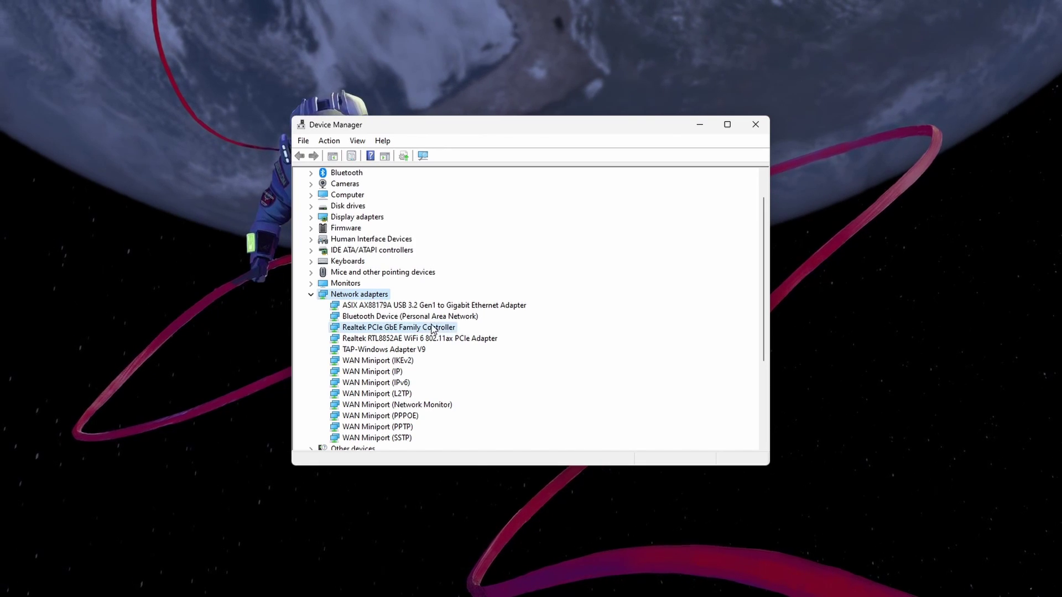
{"action": "right_click", "coordinate": [455, 330]}
{"action": "left_click", "coordinate": [530, 338]}
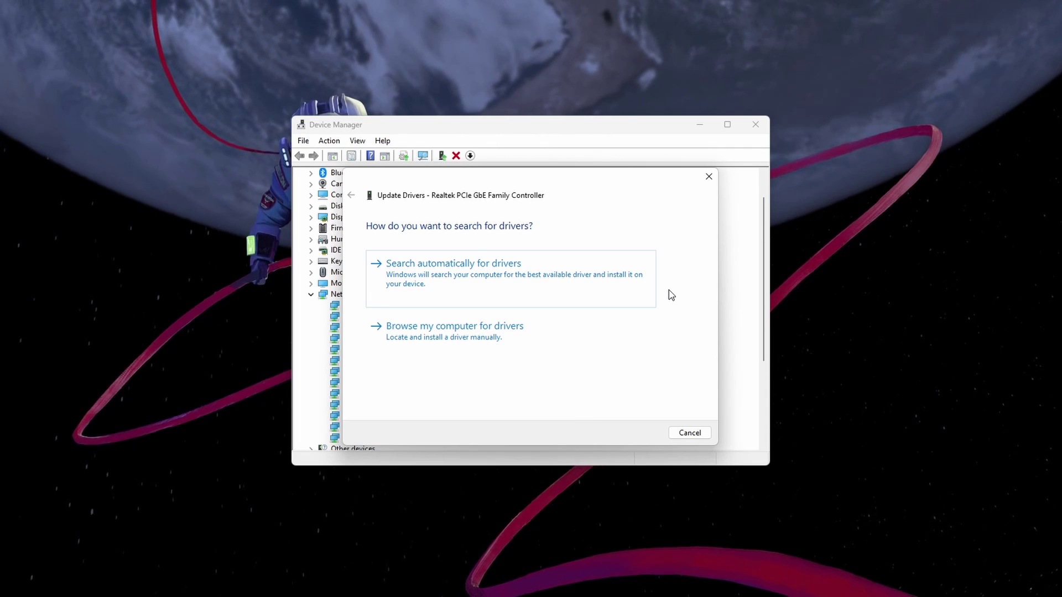
Close Device Manager and run Windows Update until the Lenovo System 23.4.0.8 update installs and it's up to date.
{"action": "left_click", "coordinate": [708, 177]}
{"action": "left_click", "coordinate": [756, 124]}
{"action": "key", "text": "super"}
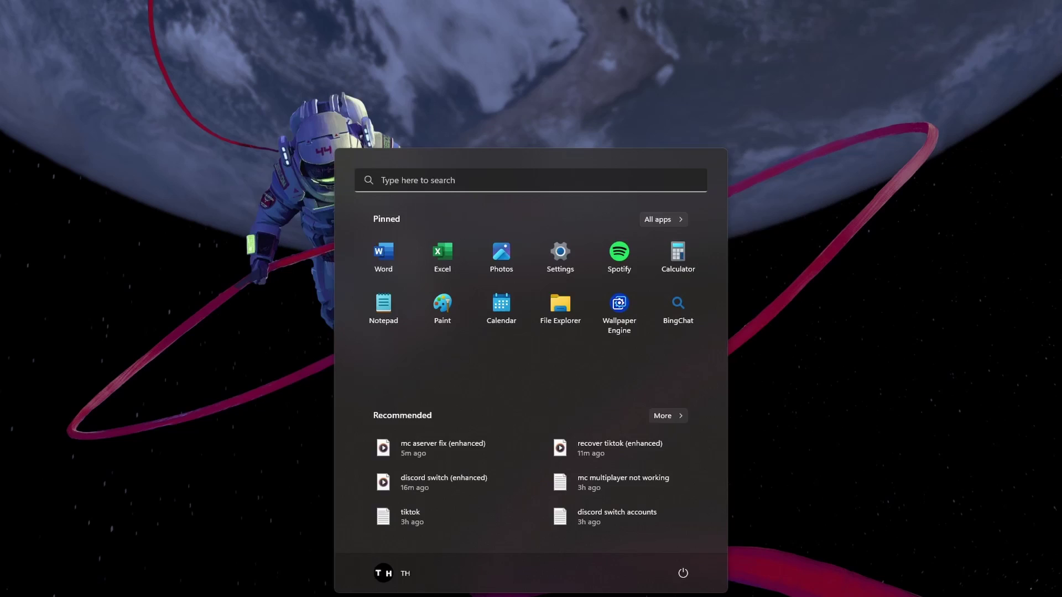
{"action": "type", "text": "set"}
{"action": "key", "text": "Return"}
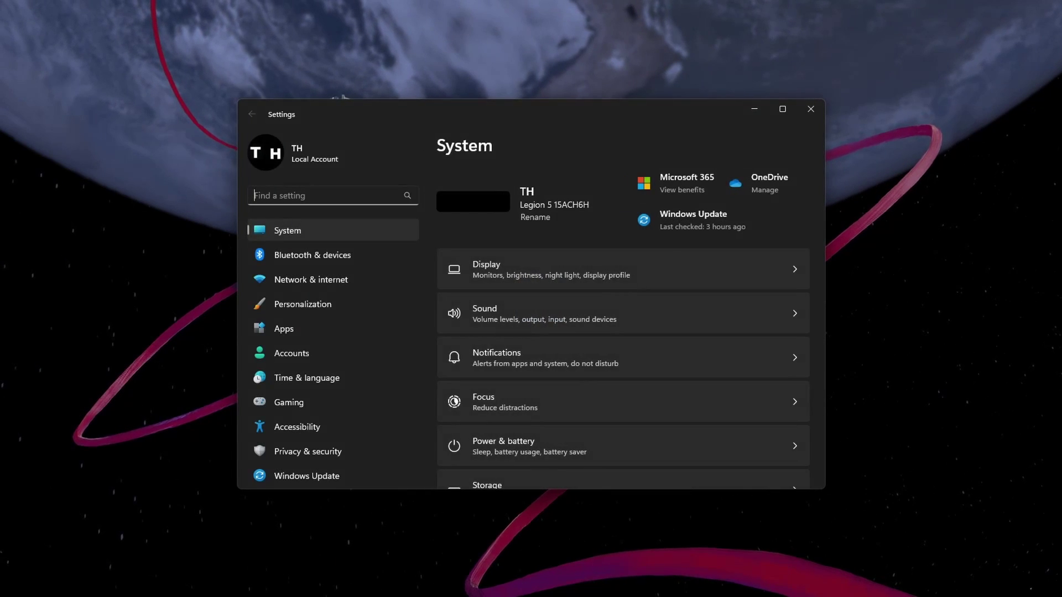
{"action": "left_click", "coordinate": [310, 475]}
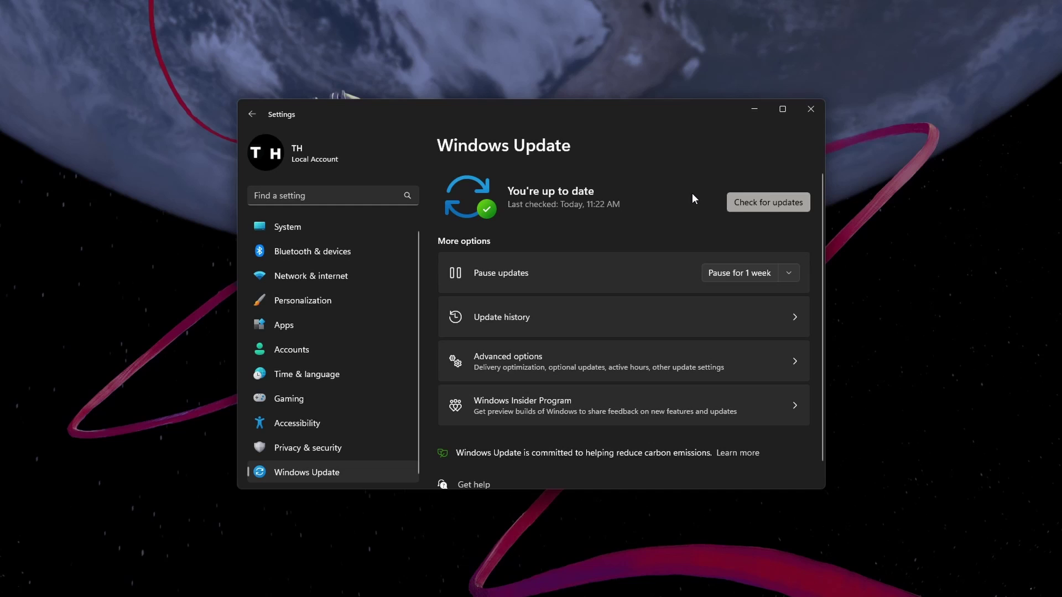
{"action": "left_click", "coordinate": [738, 207]}
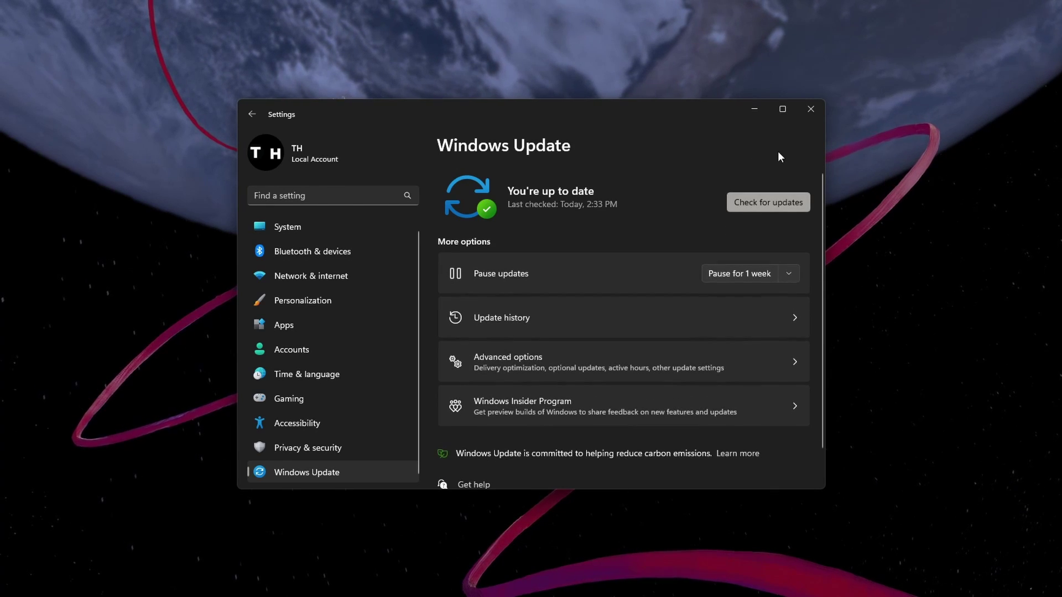
{"action": "left_click", "coordinate": [812, 109]}
{"action": "key", "text": "super"}
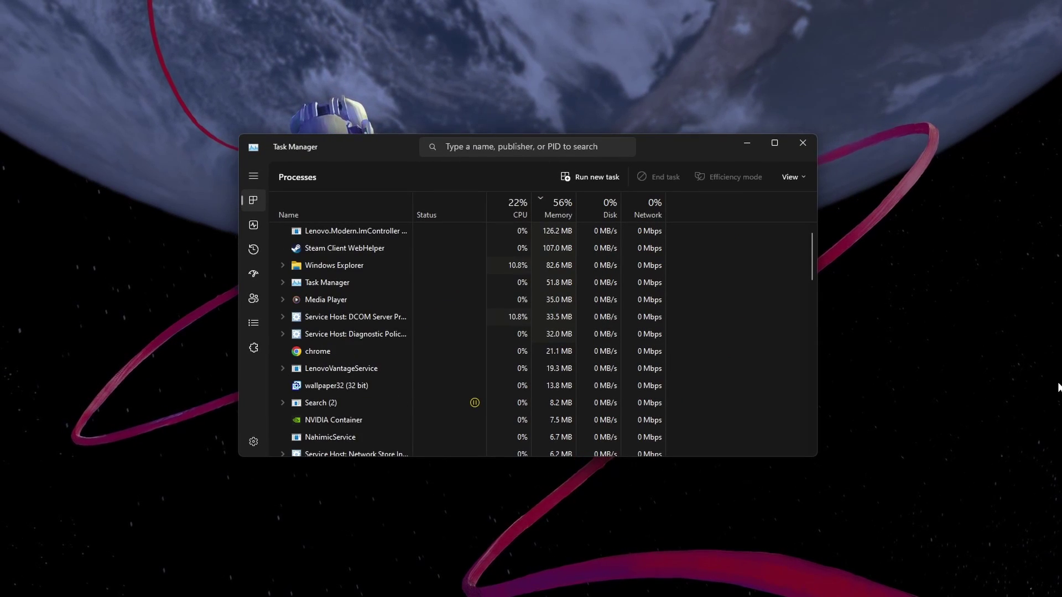
Sort Task Manager's processes by memory use, largest first.
{"action": "left_click", "coordinate": [551, 208]}
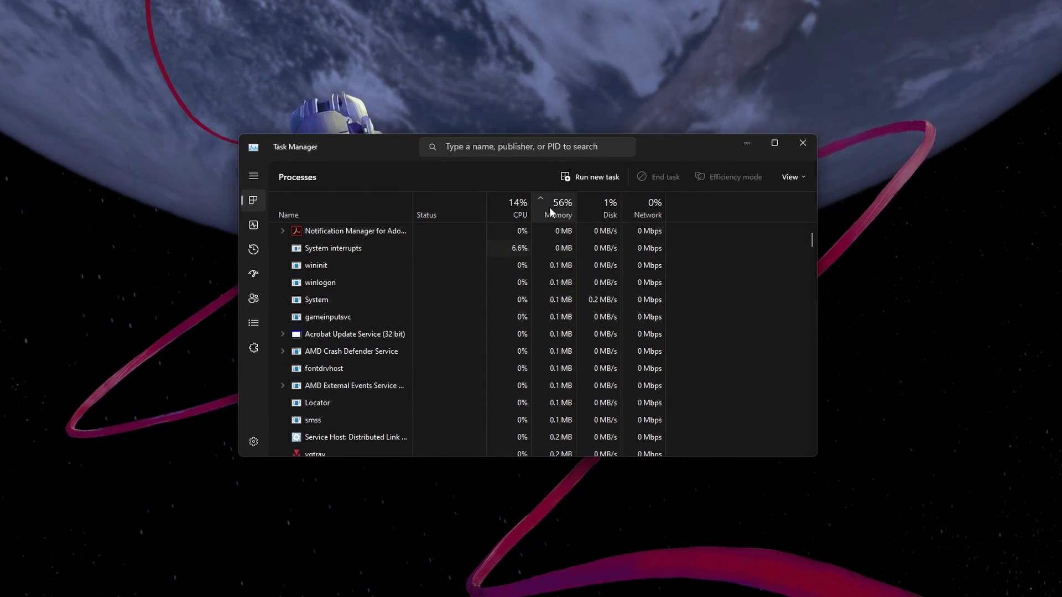
{"action": "left_click", "coordinate": [550, 208]}
{"action": "scroll", "coordinate": [409, 277], "scroll_direction": "down", "scroll_amount": 2}
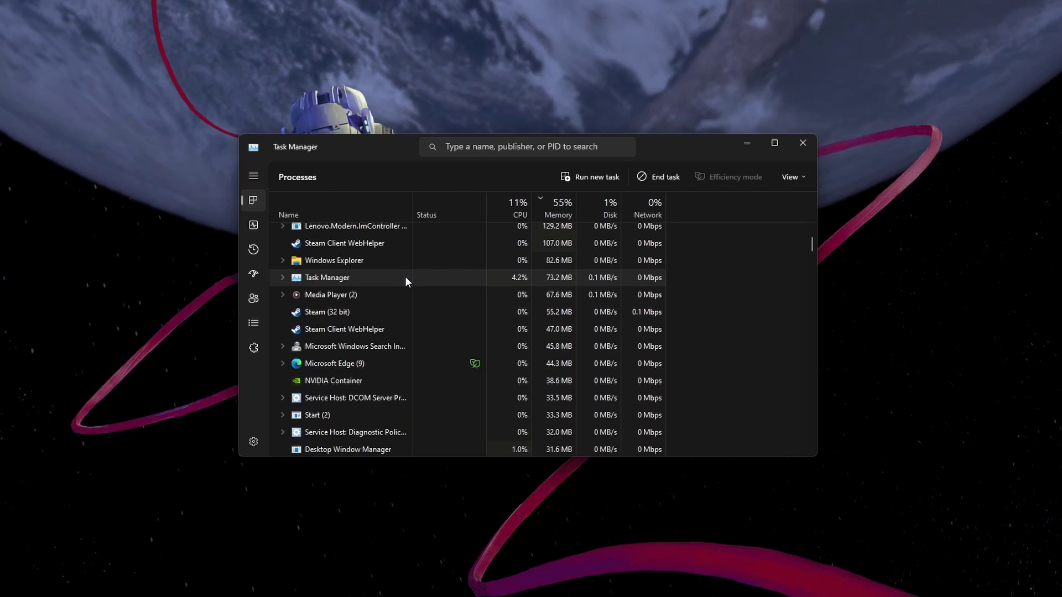
Check the Steam and Windows Search processes, end the Microsoft Edge background task, then review remaining processes.
{"action": "right_click", "coordinate": [382, 317]}
{"action": "left_click", "coordinate": [357, 363]}
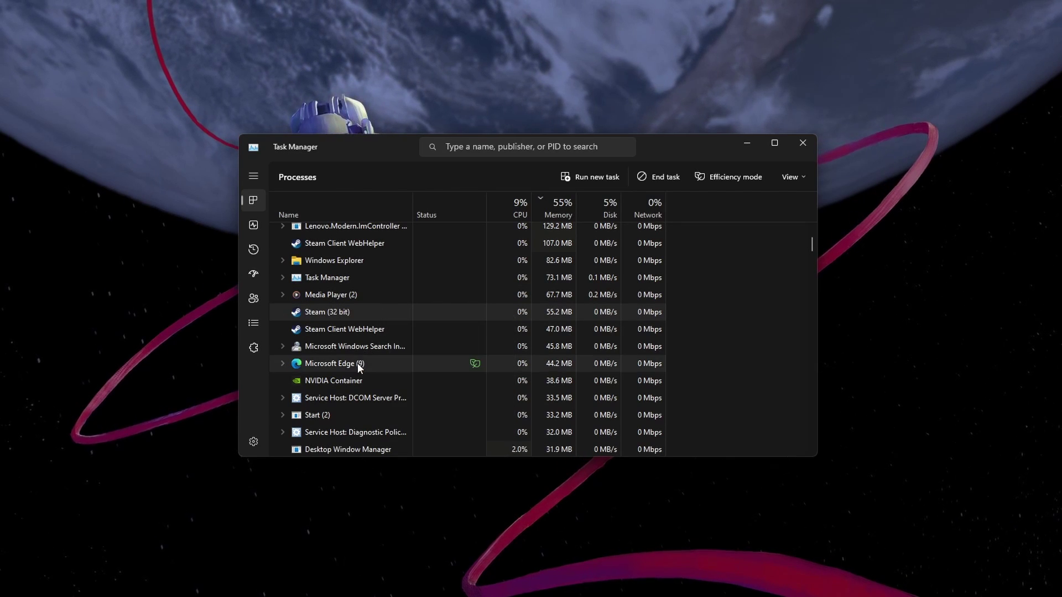
{"action": "right_click", "coordinate": [380, 362]}
{"action": "left_click", "coordinate": [368, 380]}
{"action": "right_click", "coordinate": [368, 382]}
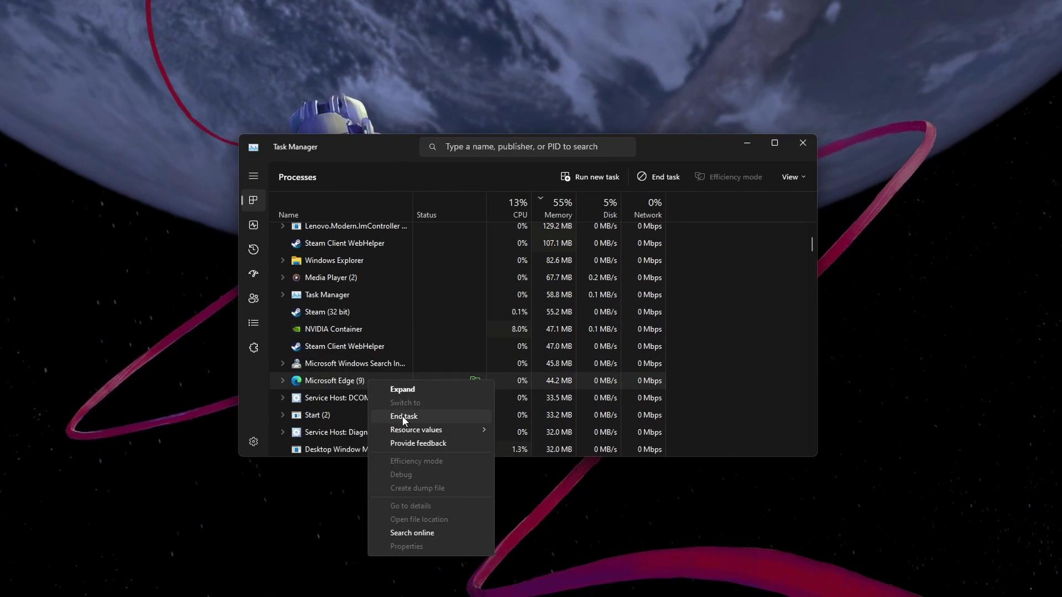
{"action": "left_click", "coordinate": [409, 362]}
{"action": "scroll", "coordinate": [436, 359], "scroll_direction": "down", "scroll_amount": 5}
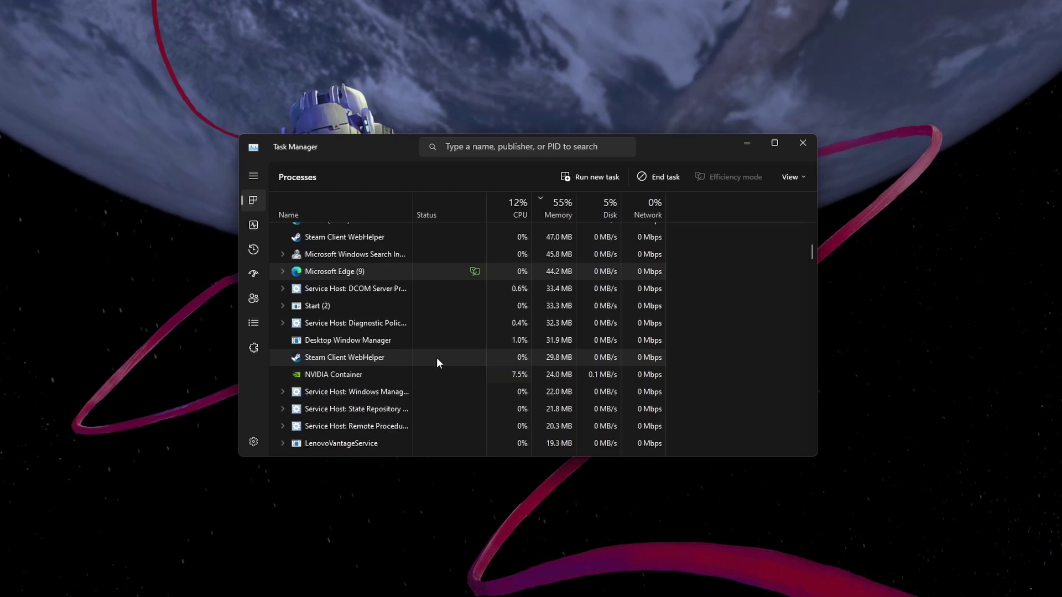
{"action": "scroll", "coordinate": [436, 363], "scroll_direction": "down", "scroll_amount": 3}
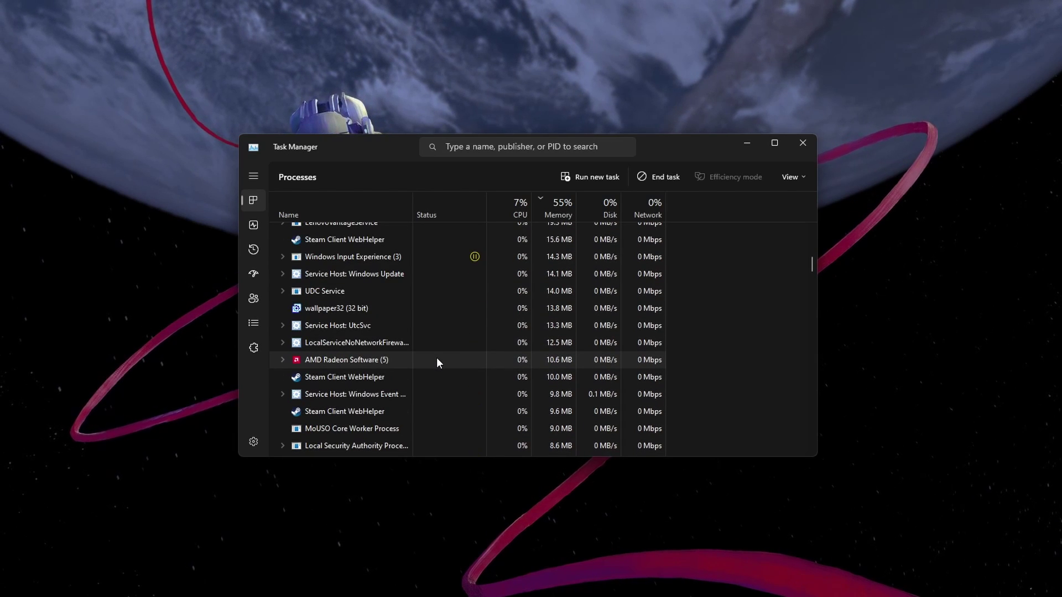
{"action": "scroll", "coordinate": [437, 363], "scroll_direction": "down", "scroll_amount": 3}
{"action": "scroll", "coordinate": [437, 363], "scroll_direction": "down", "scroll_amount": 6}
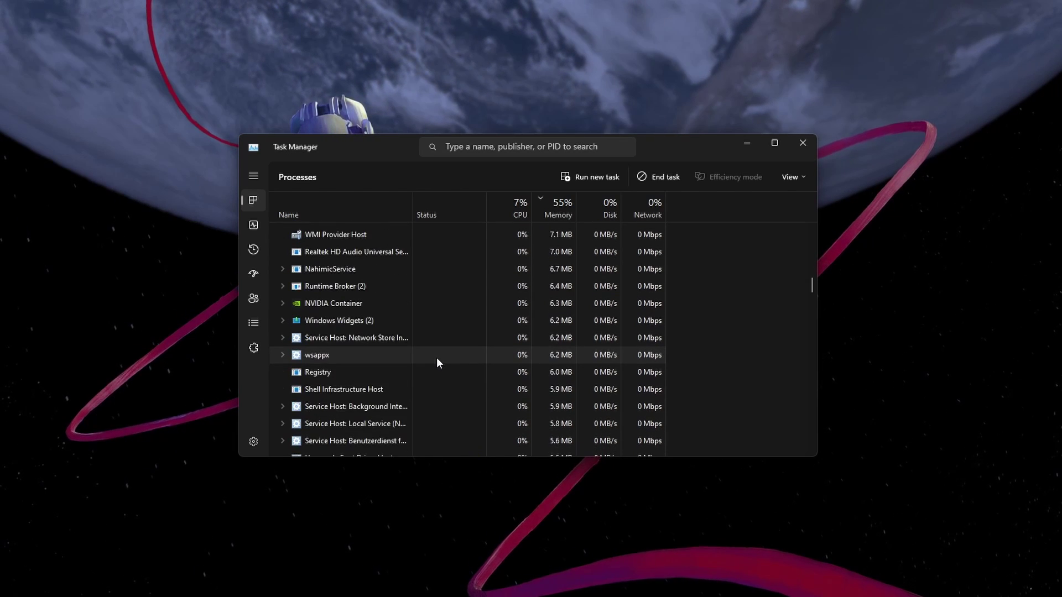
{"action": "scroll", "coordinate": [375, 360], "scroll_direction": "down", "scroll_amount": 12}
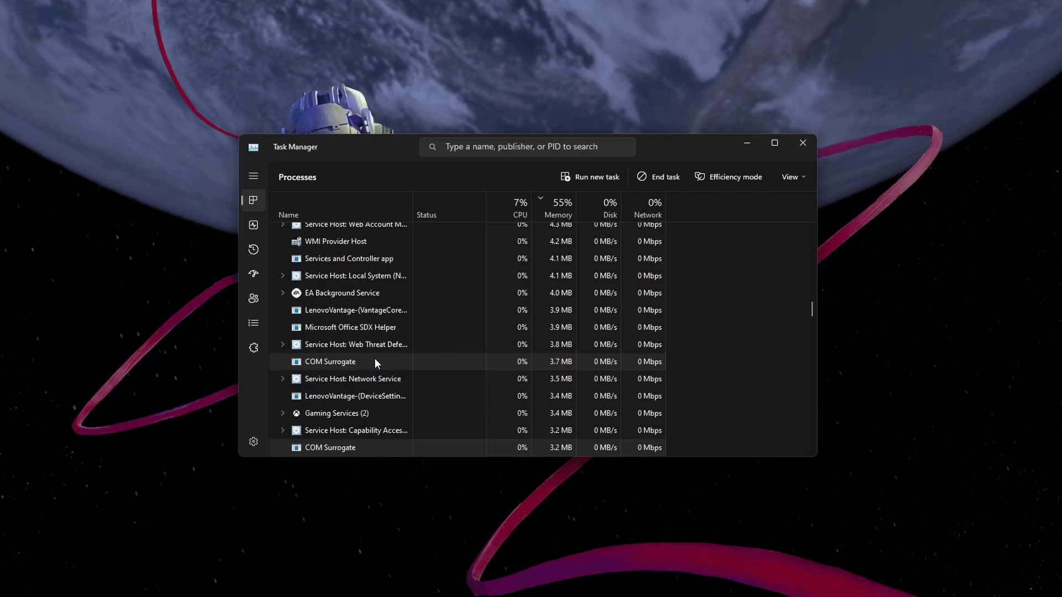
{"action": "scroll", "coordinate": [378, 356], "scroll_direction": "down", "scroll_amount": 3}
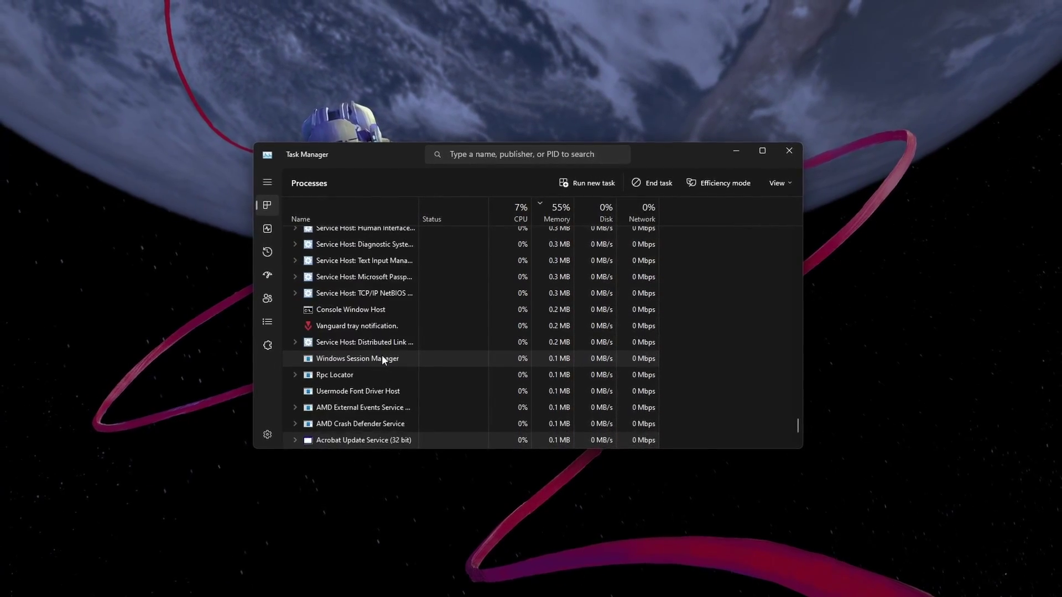
{"action": "scroll", "coordinate": [382, 354], "scroll_direction": "up", "scroll_amount": 20}
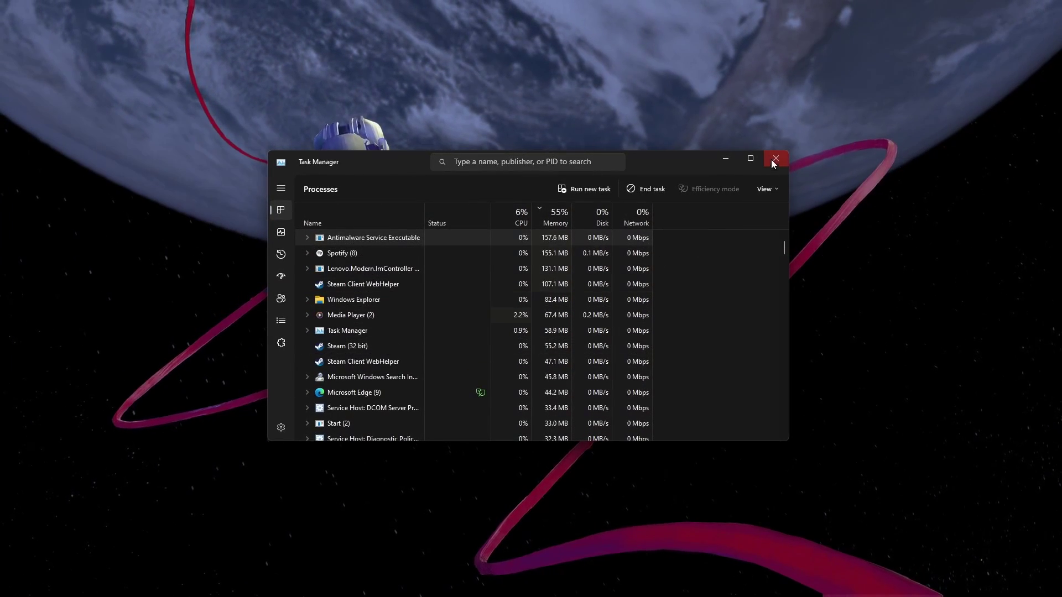